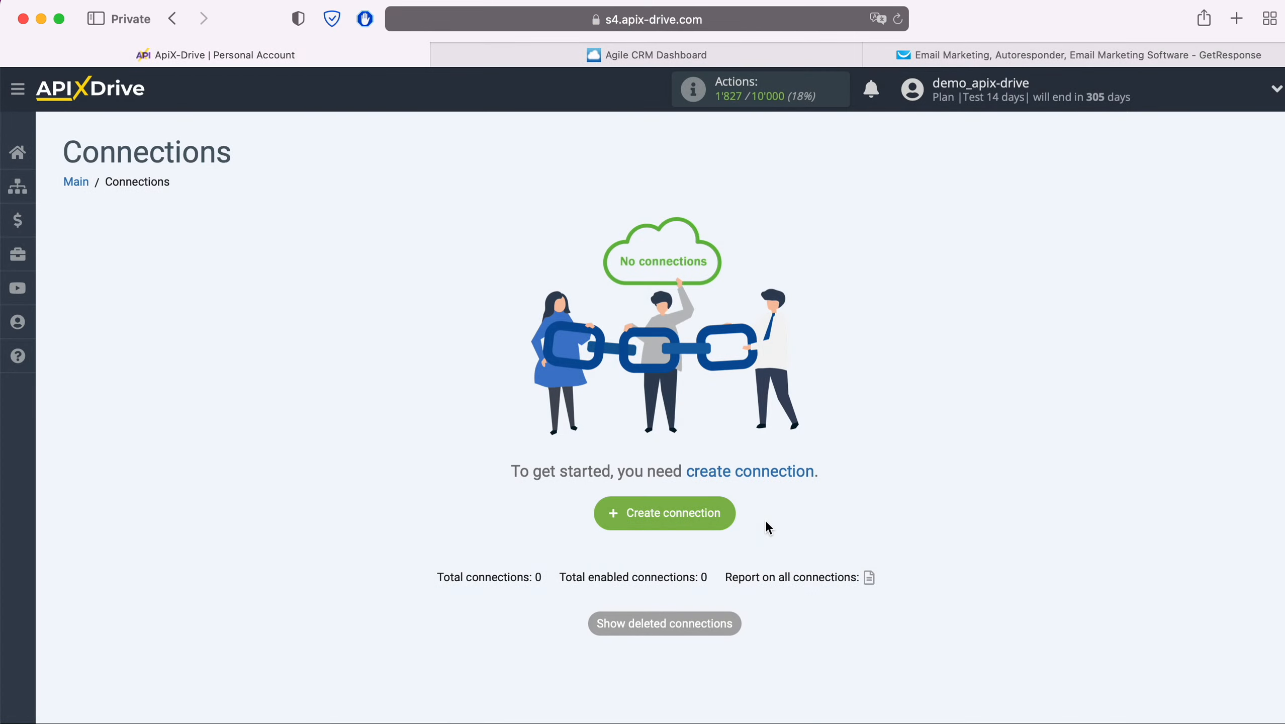
Step: Create a new connection and choose Agile CRM as the data source system
click(730, 516)
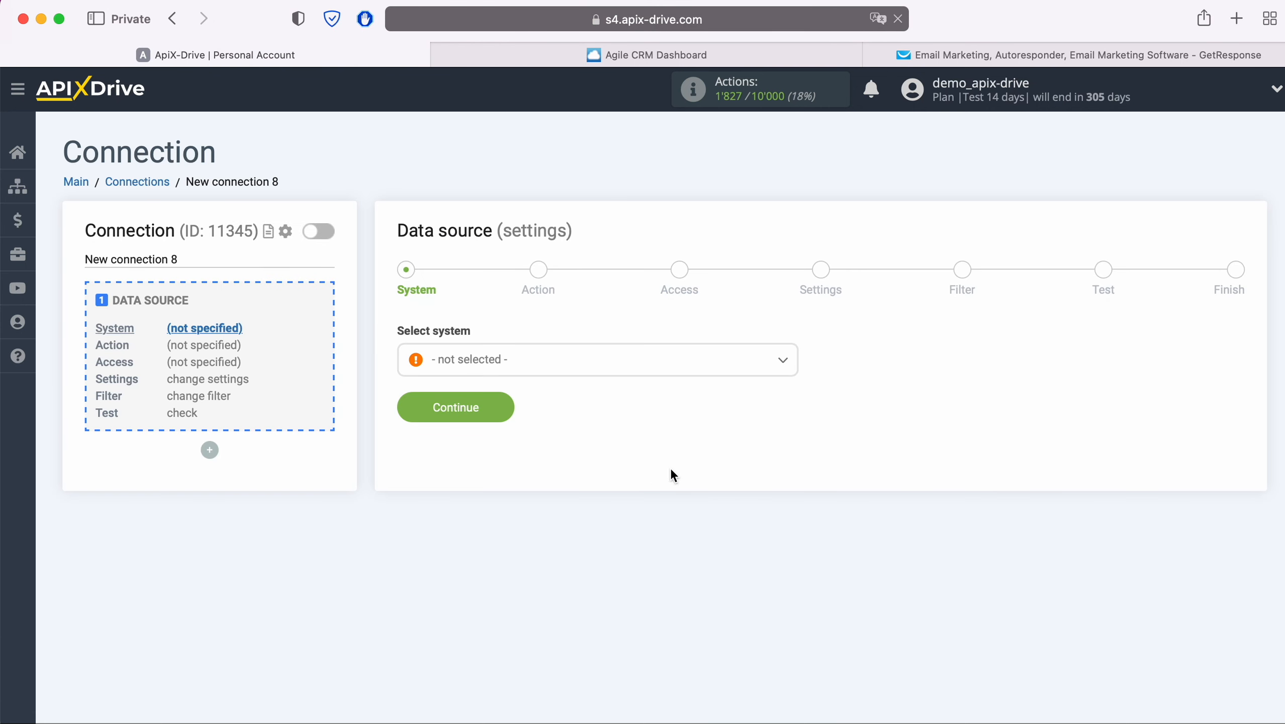
click(643, 372)
click(476, 525)
click(509, 410)
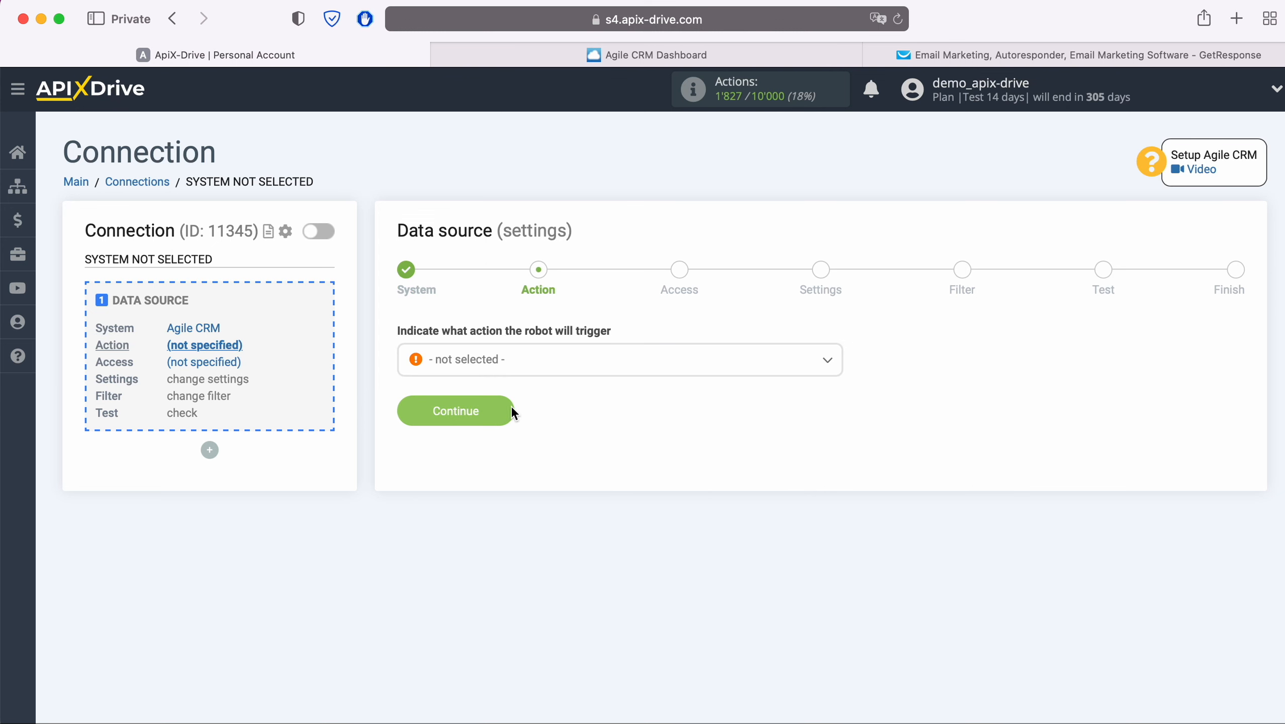
Step: Set the source action to Get CONTACTS (new) and continue
click(572, 367)
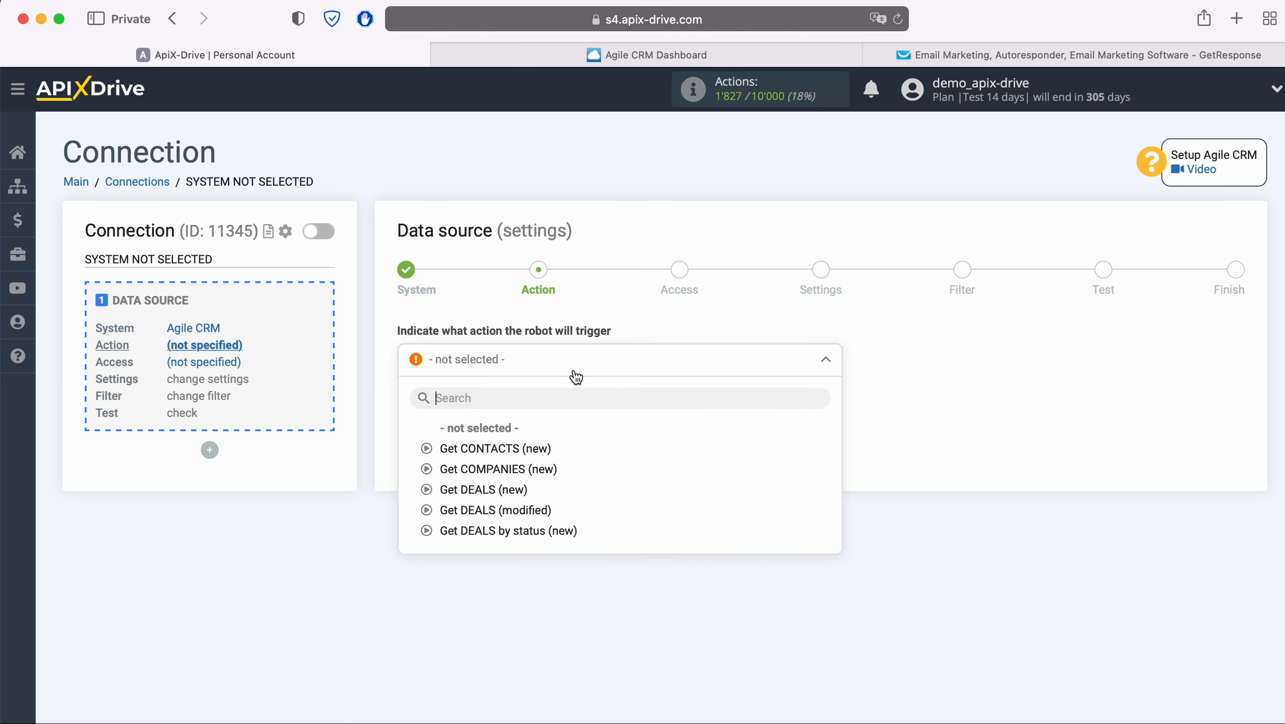
click(536, 447)
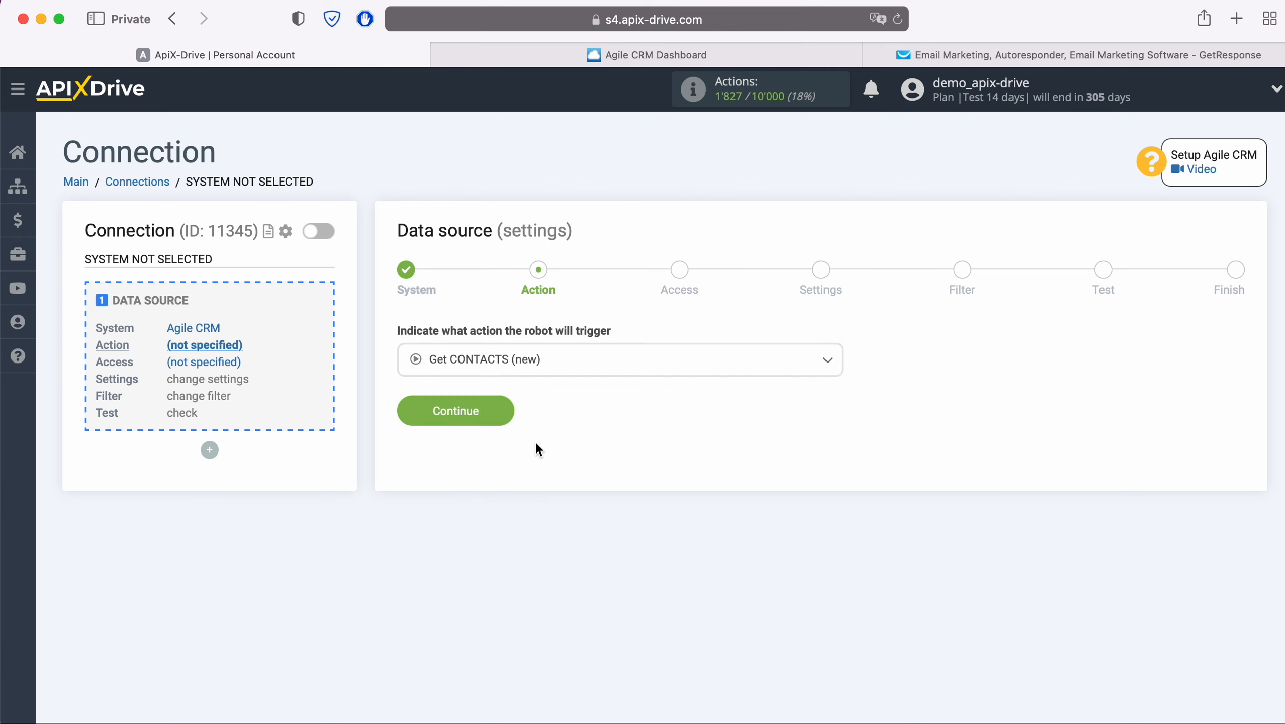
click(499, 412)
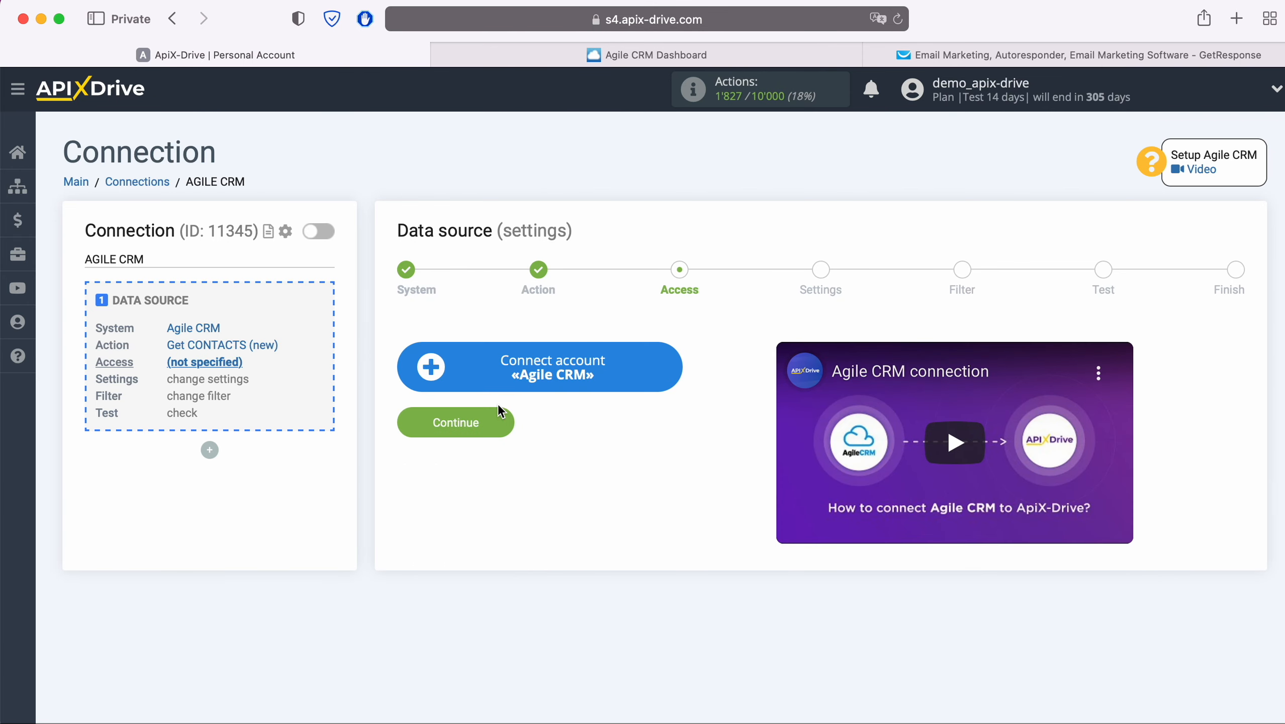
Step: Open the Agile CRM account connection form and paste the subdomain apixdrivecom, copied from the Agile CRM address, as the Domain
click(676, 367)
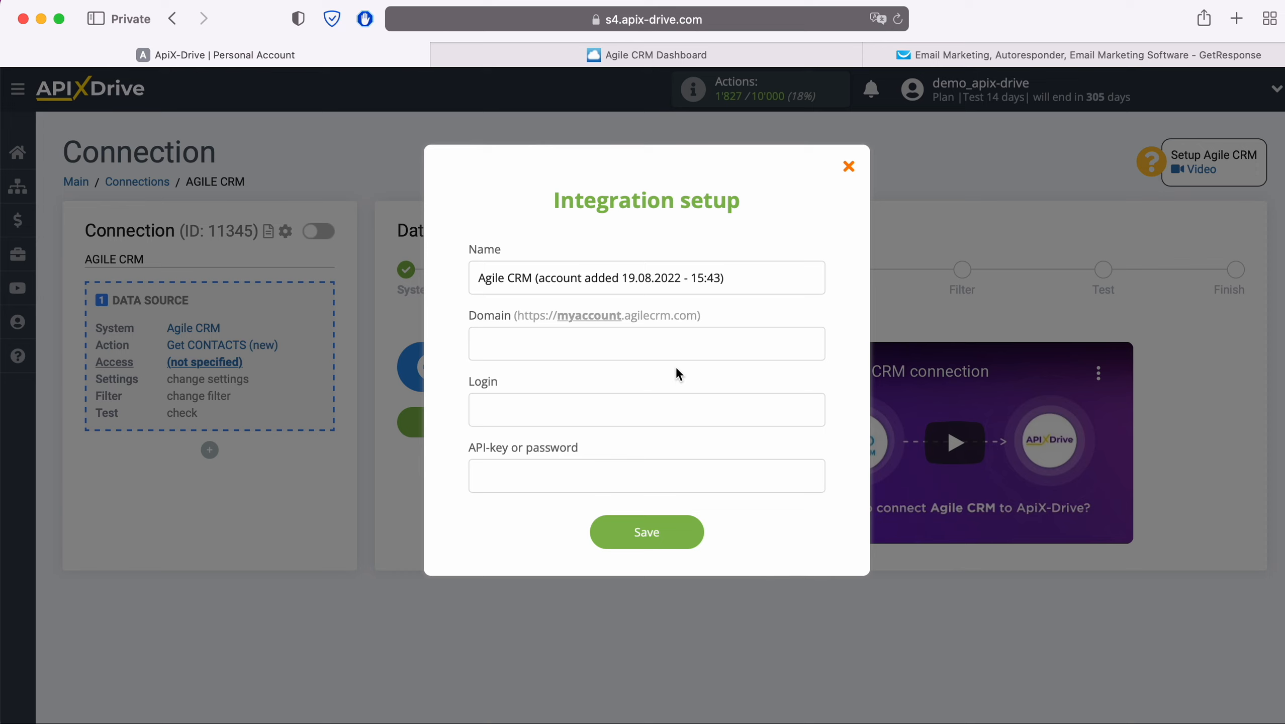
click(695, 63)
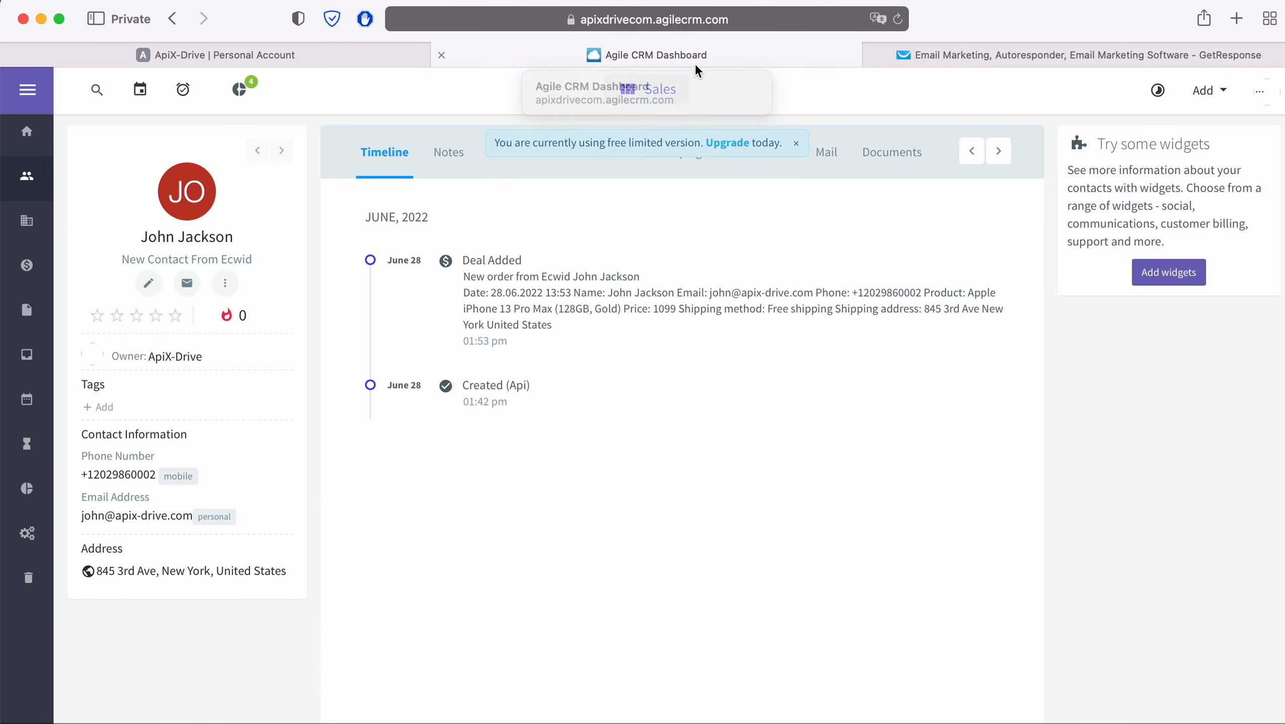
click(805, 24)
click(795, 22)
drag(444, 20, 514, 20)
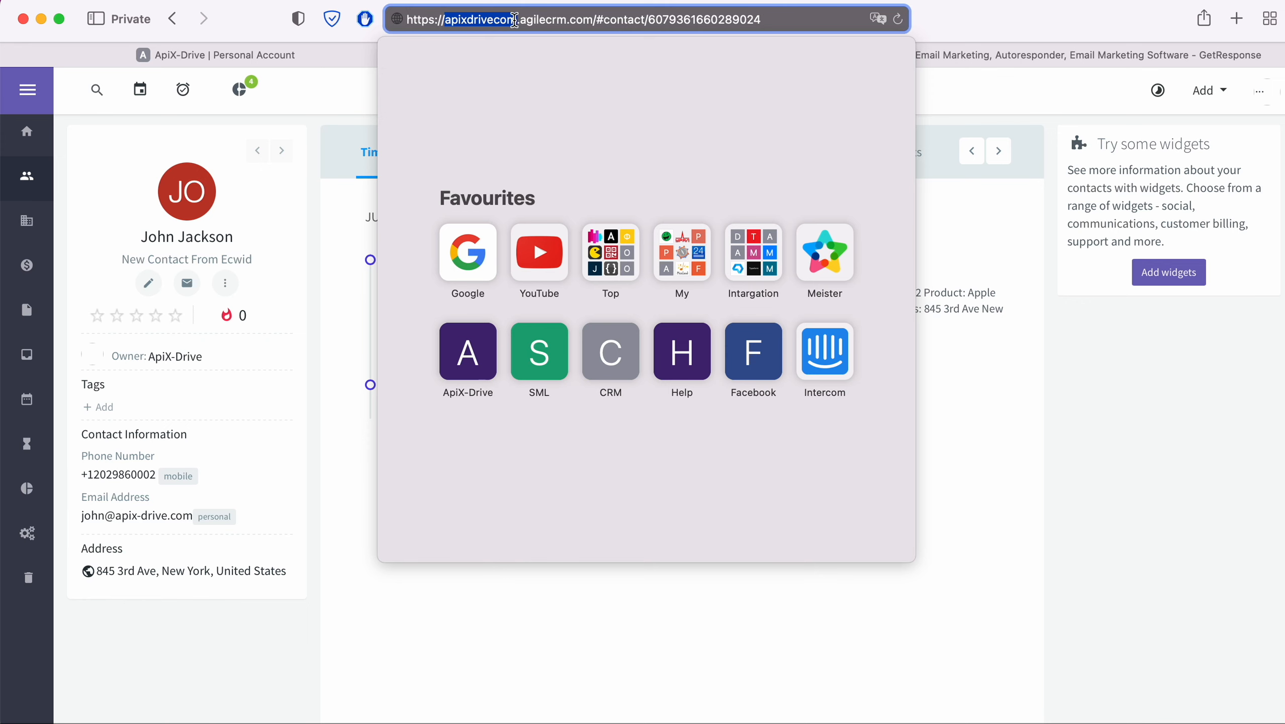
right_click(477, 26)
click(500, 50)
click(346, 53)
right_click(514, 340)
click(560, 389)
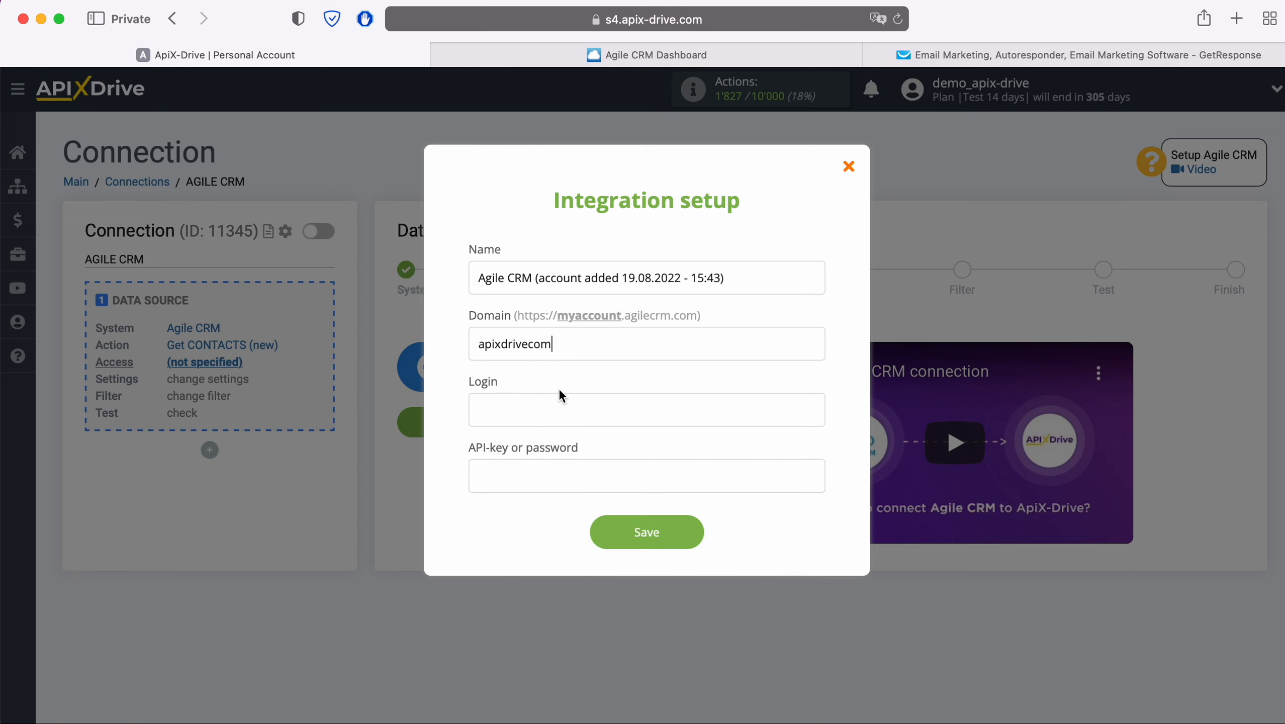
Step: Enter the Agile CRM account's login e-mail address
click(560, 402)
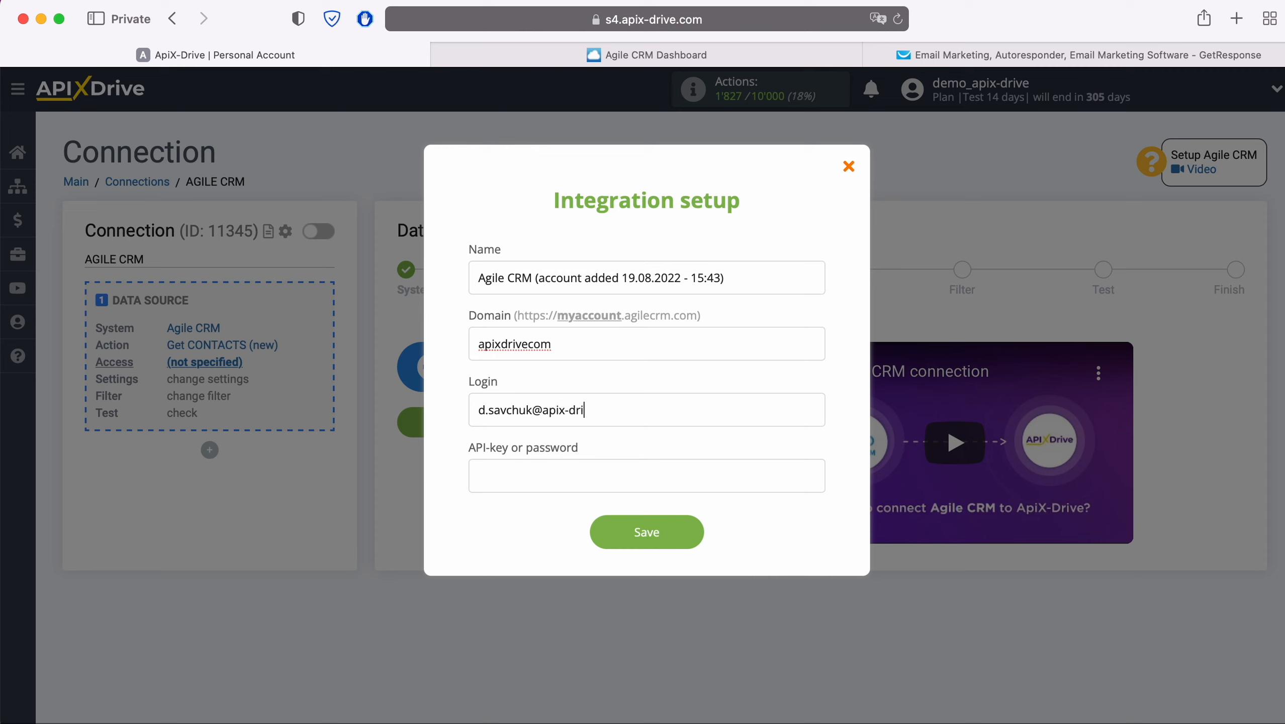
Step: Copy the REST API key from Agile CRM's Developers & API admin settings
click(526, 476)
click(587, 58)
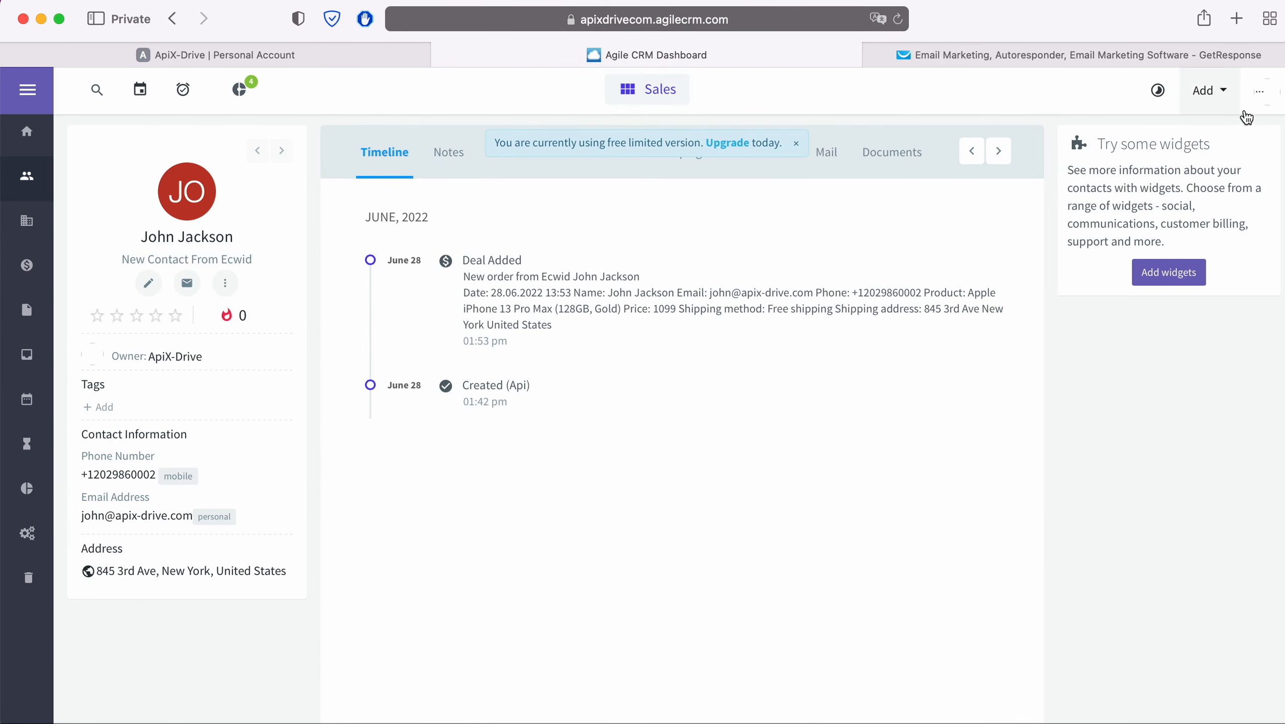
click(1260, 94)
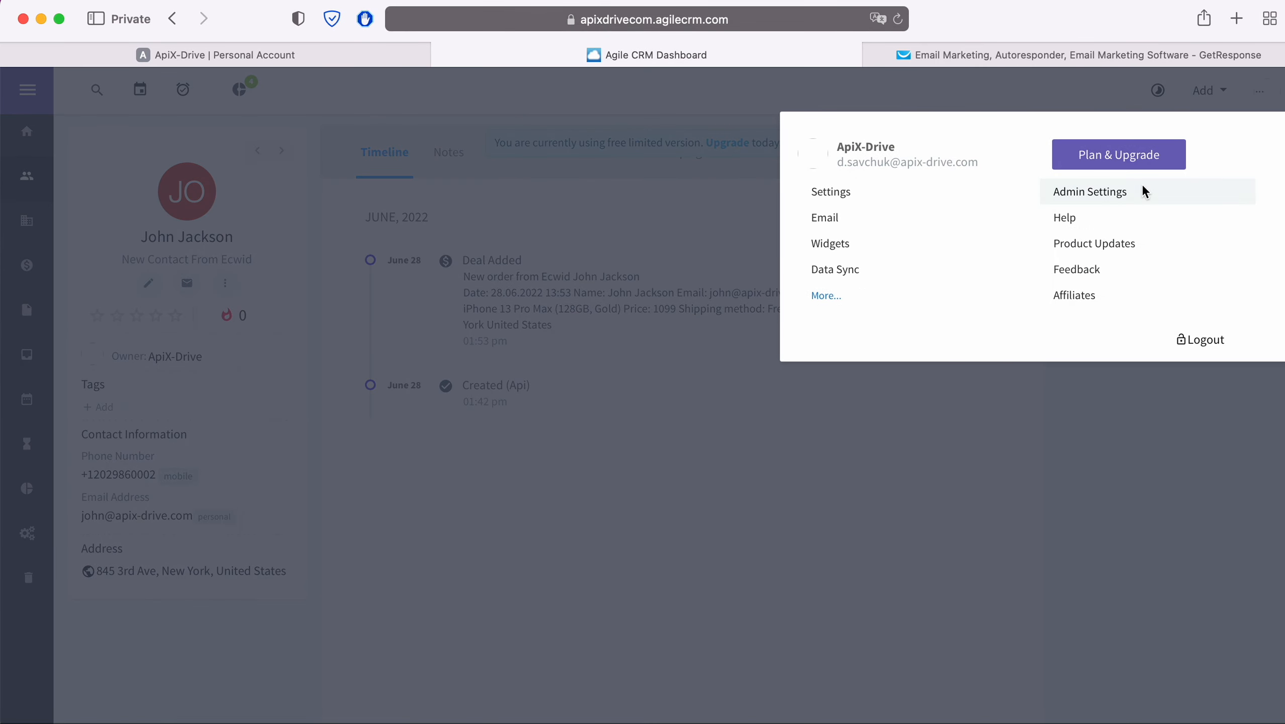
click(1143, 190)
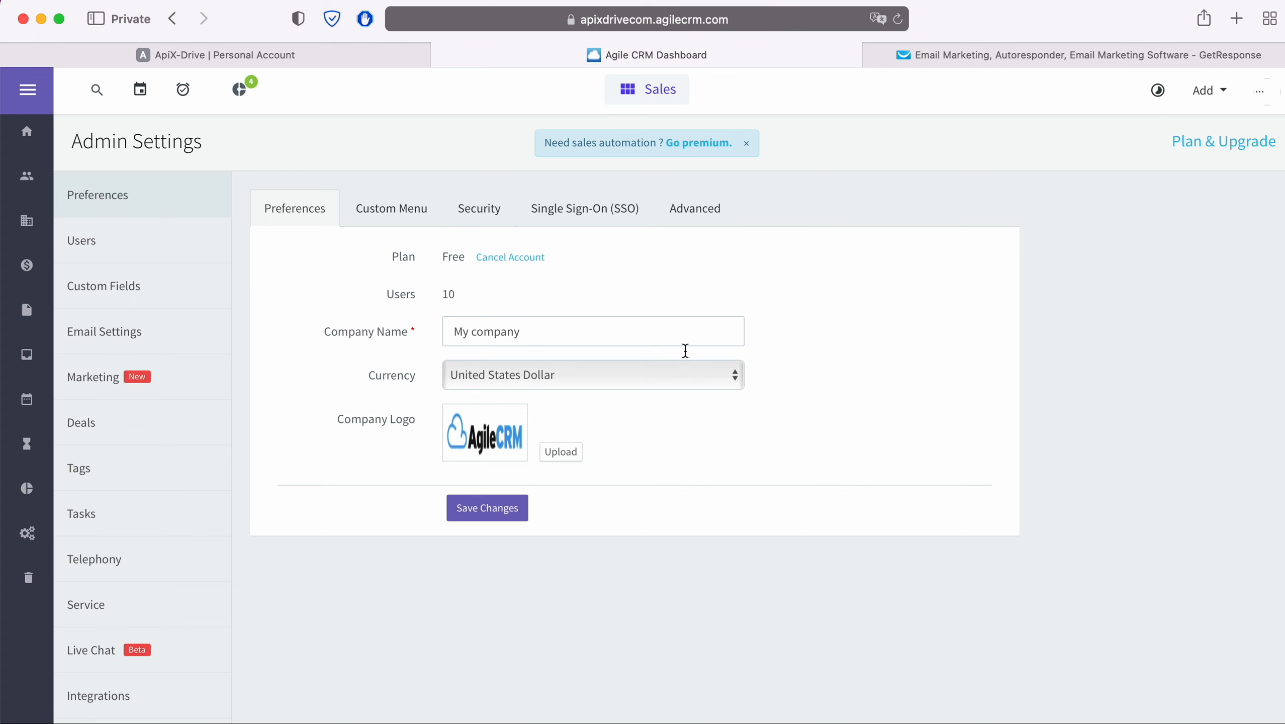
scroll(173, 474, down, 3)
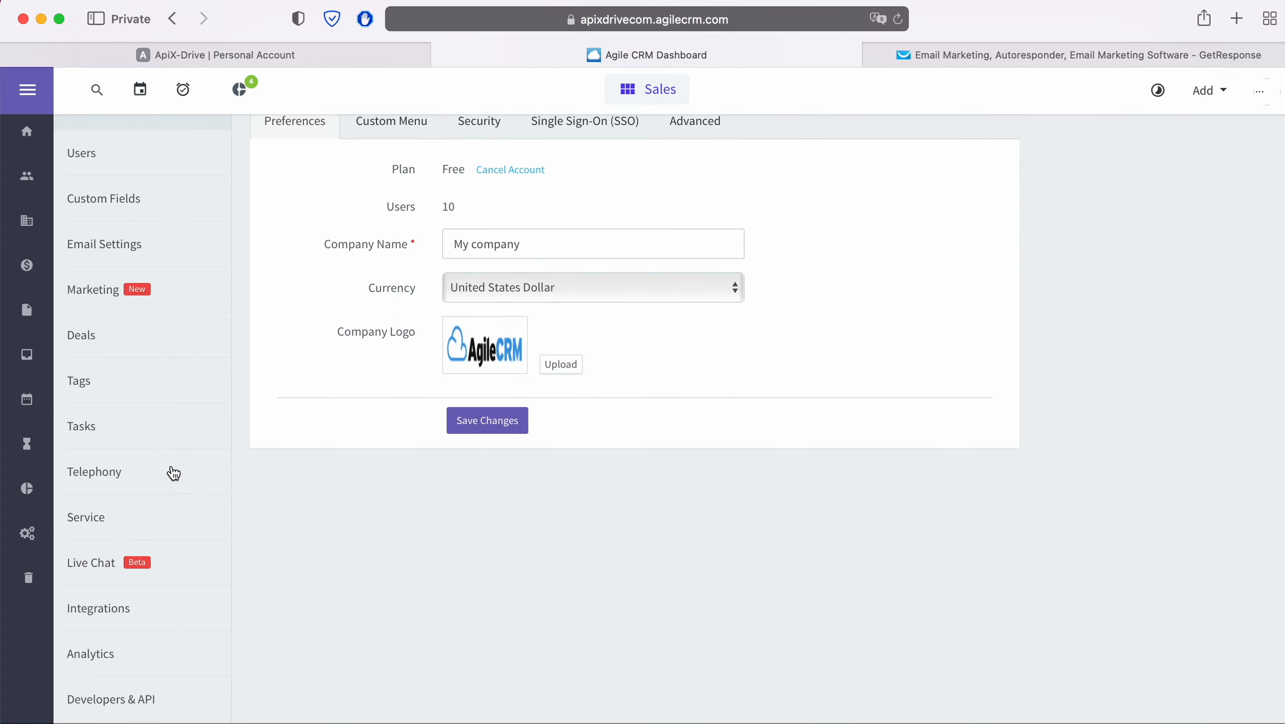
click(150, 685)
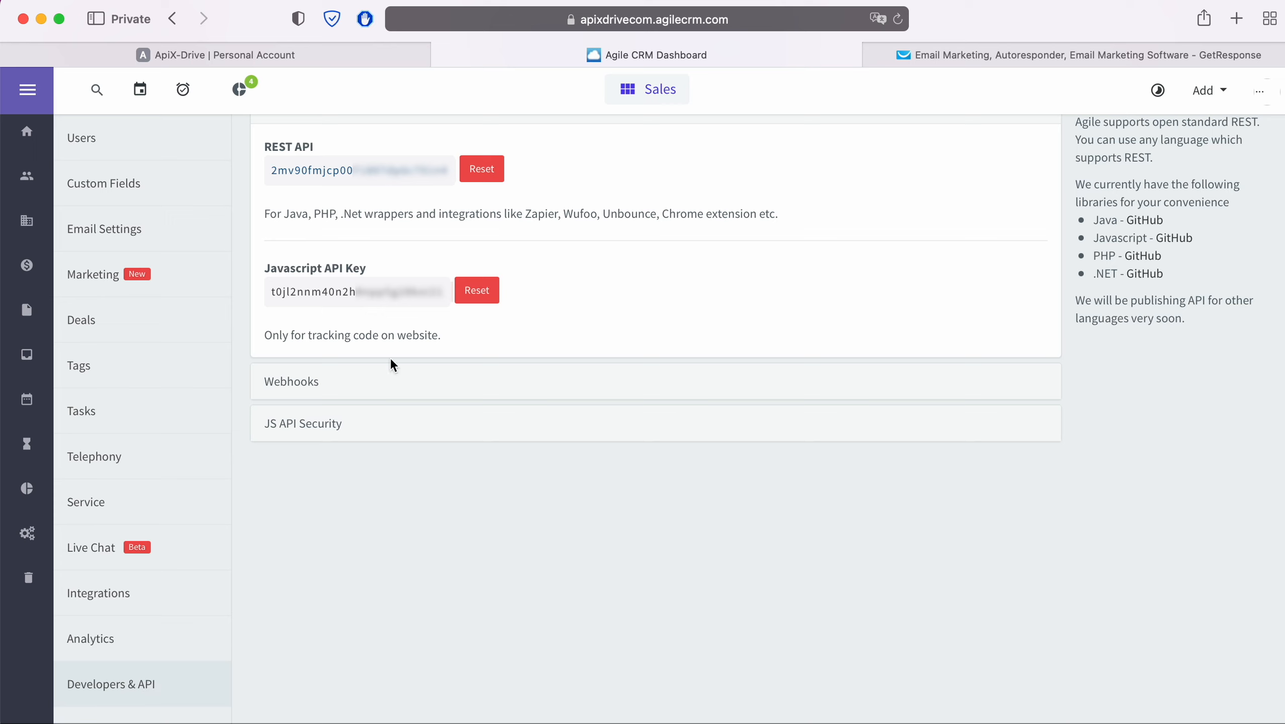
drag(450, 171, 272, 172)
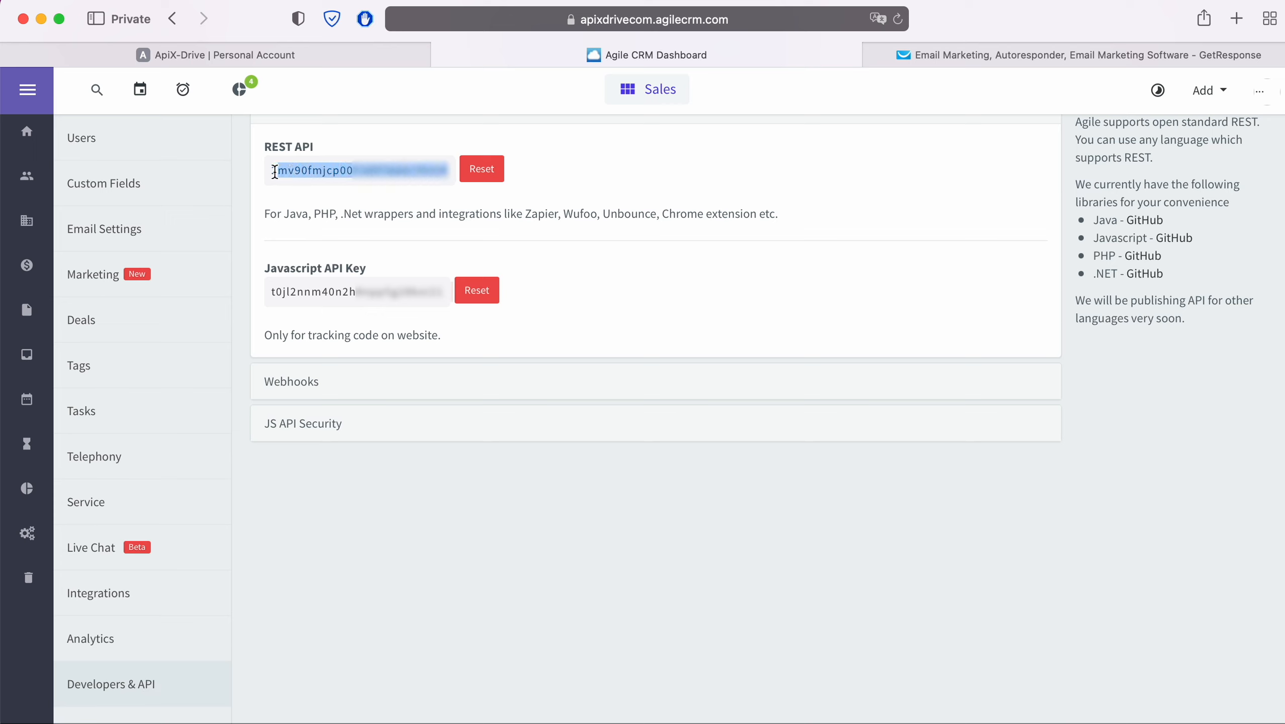
right_click(281, 170)
click(314, 251)
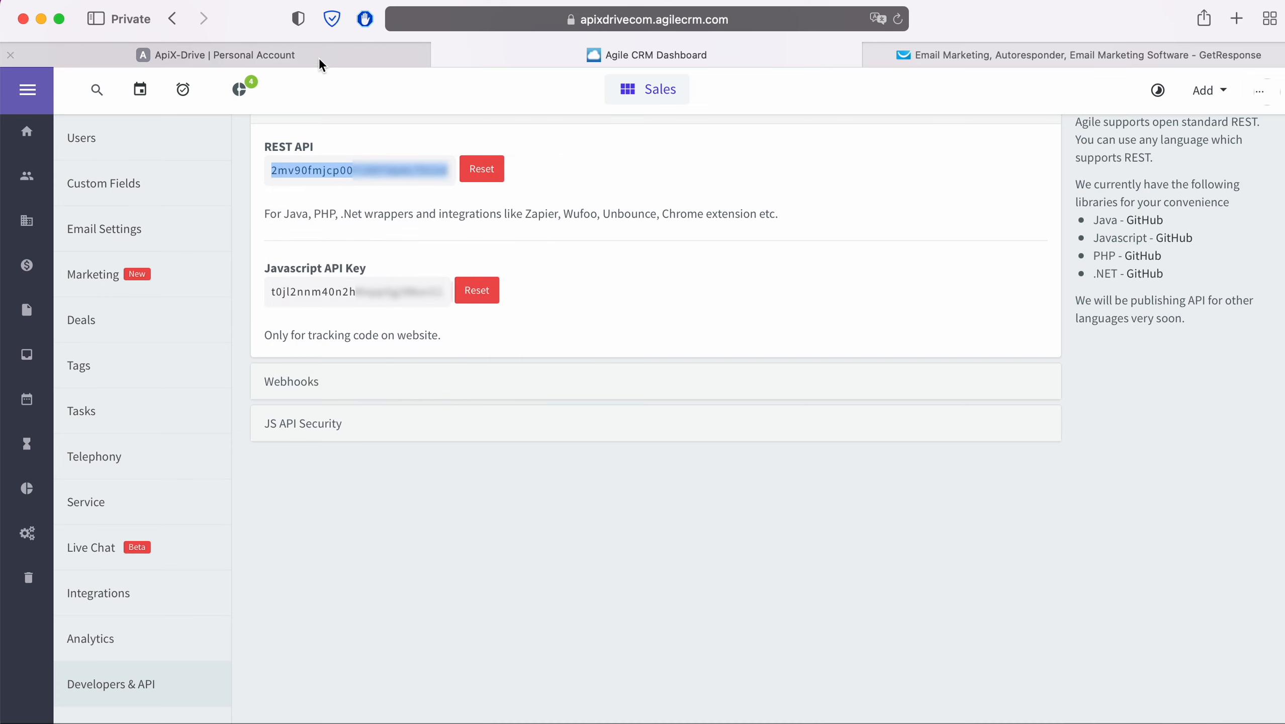
Step: Paste the REST API key into the API-key or password field and save the Agile CRM account
click(318, 58)
right_click(515, 482)
click(554, 526)
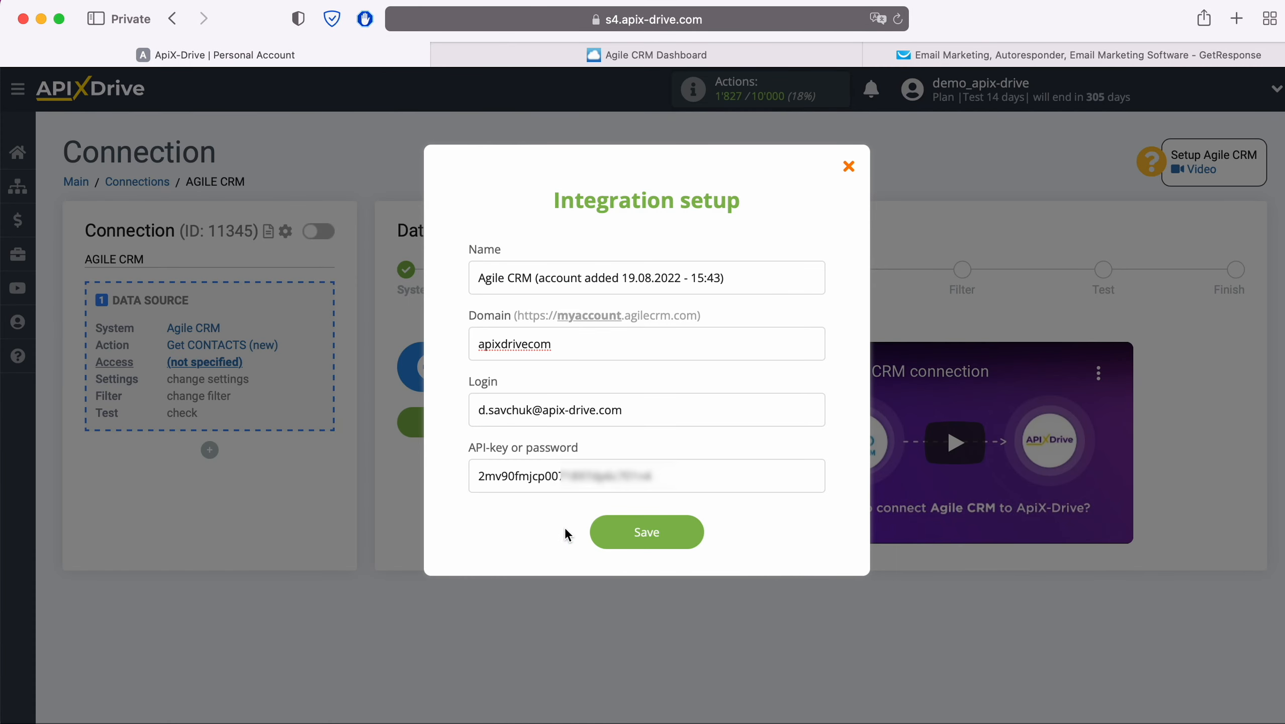
click(699, 533)
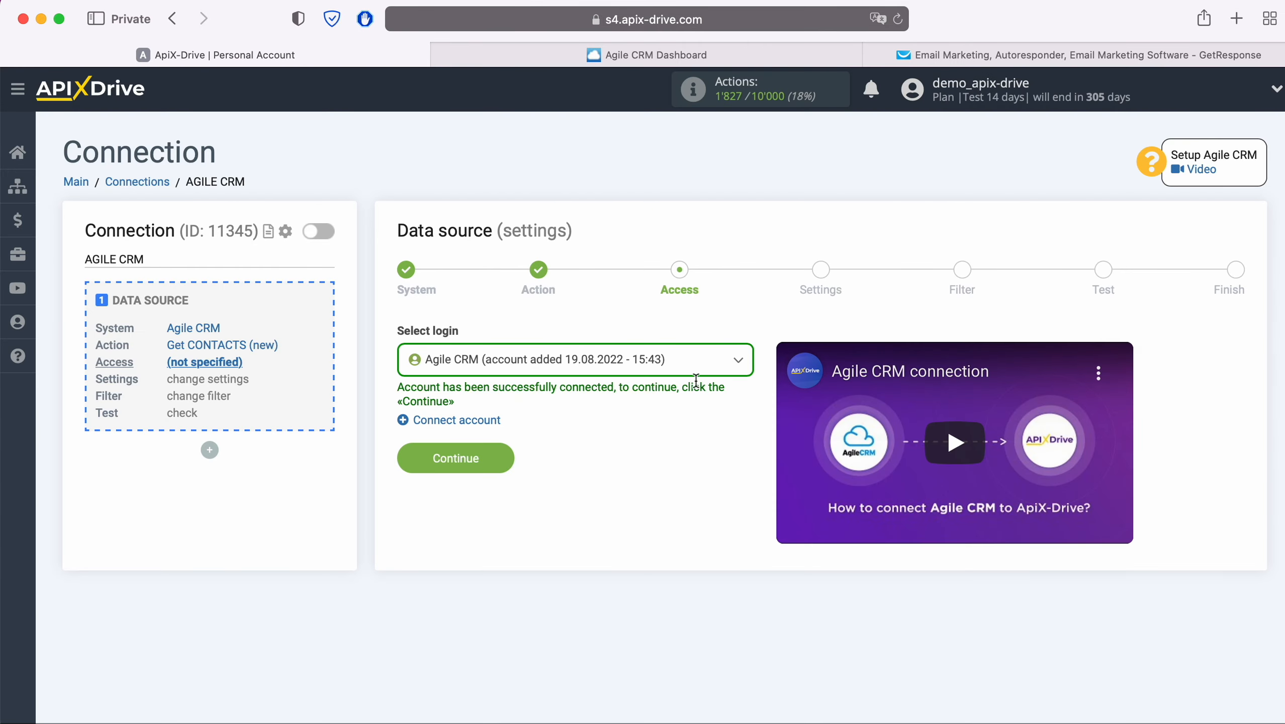
Step: Select the newly added Agile CRM account as the source login and continue
click(687, 362)
click(641, 469)
click(499, 459)
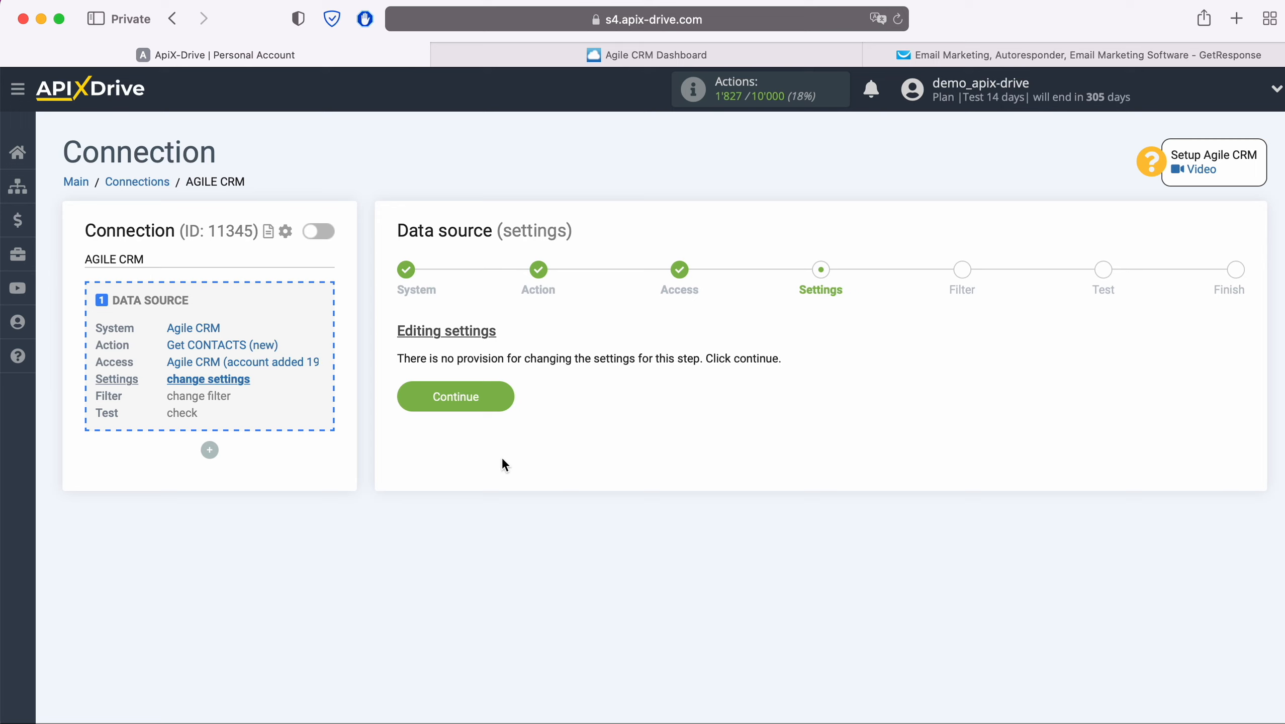
Step: Skip the settings and filter steps and accept the loaded test contact data from Agile CRM
click(501, 397)
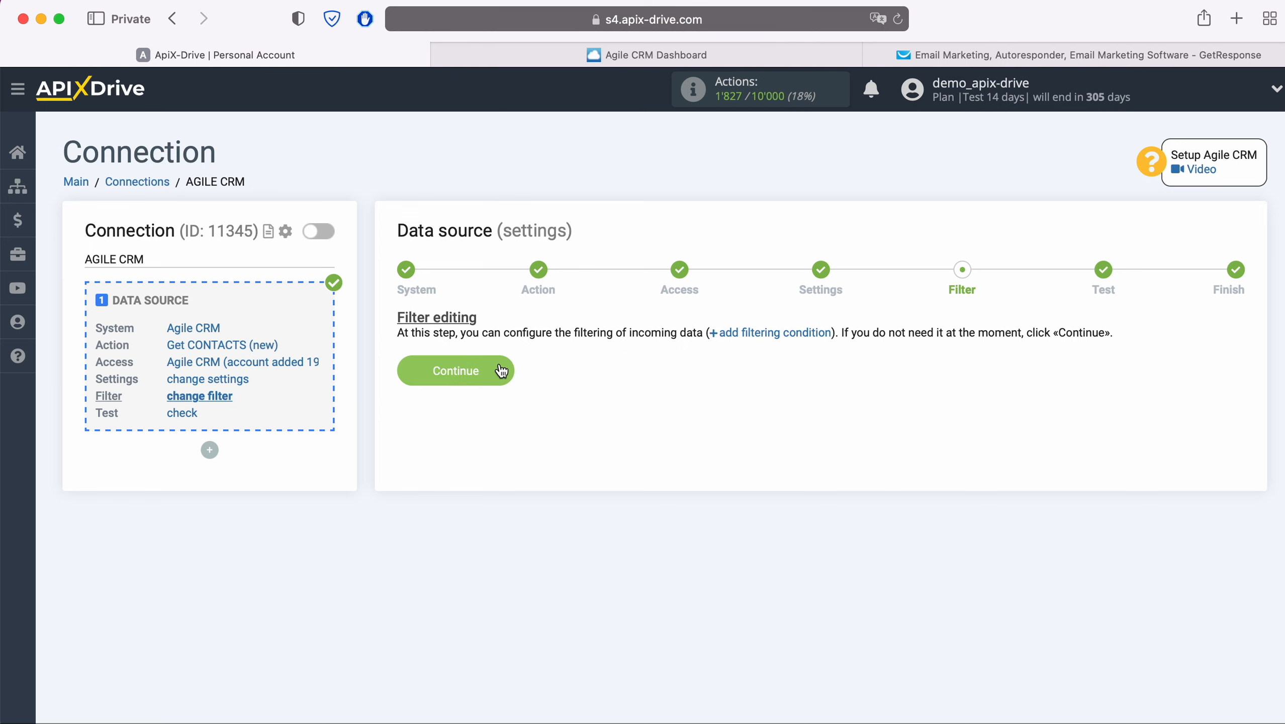
click(502, 370)
scroll(501, 370, down, 3)
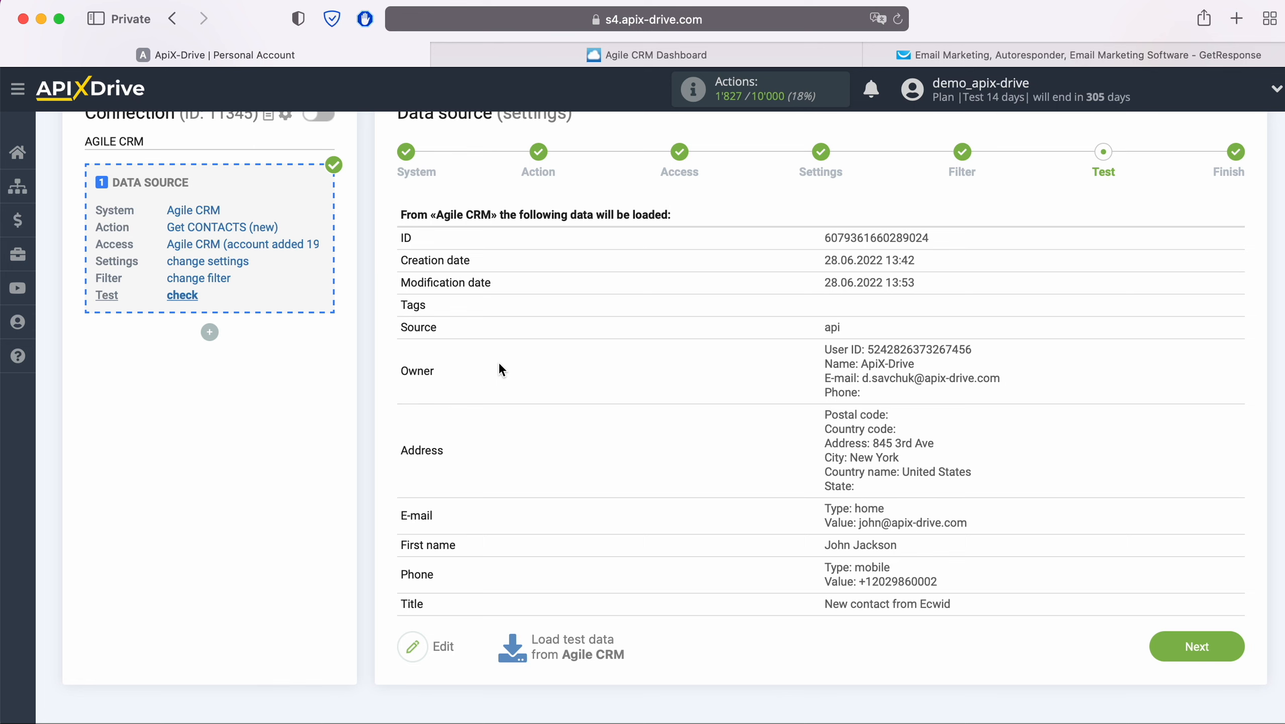
click(1223, 646)
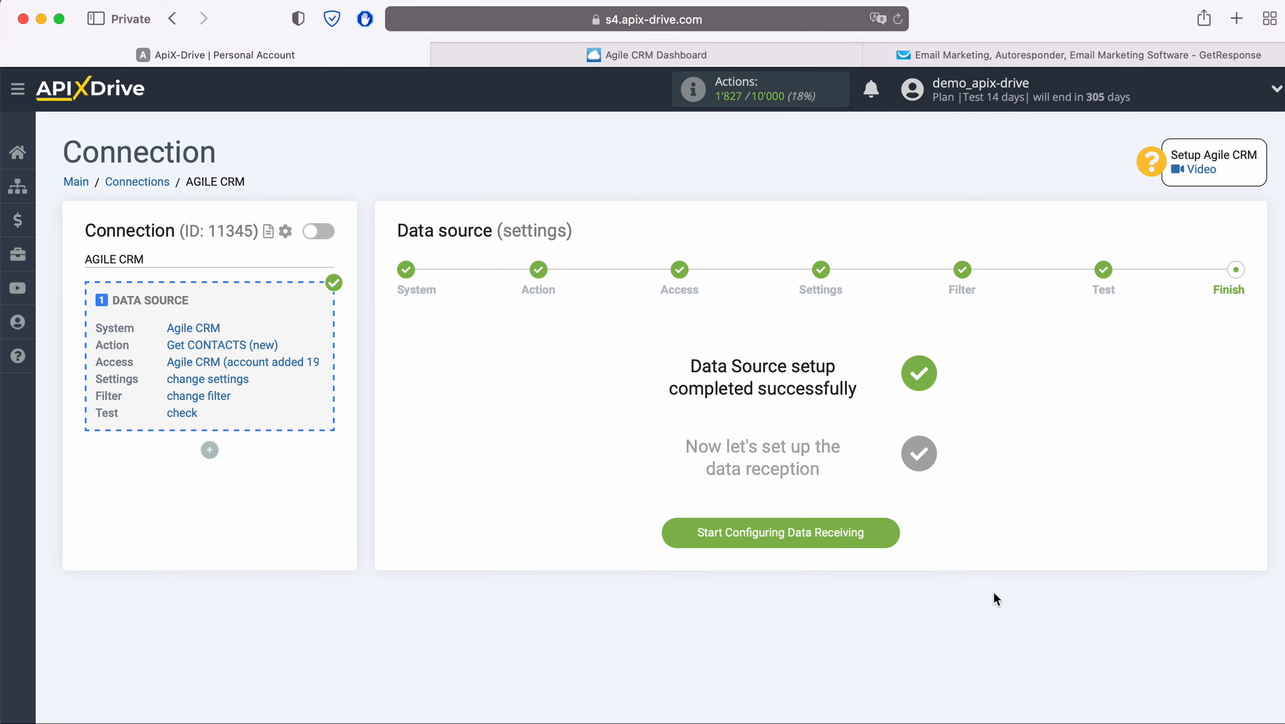
Step: Start configuring data receiving and choose GetResponse as the destination system
click(895, 533)
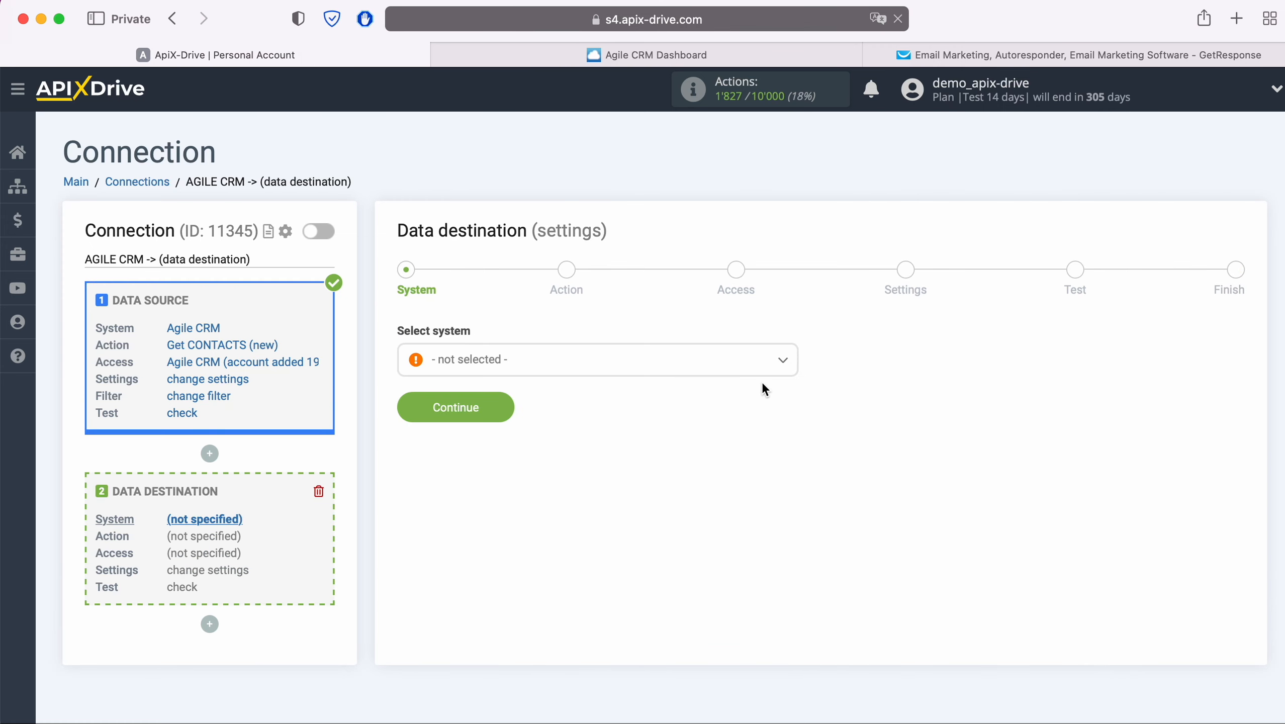
click(758, 366)
scroll(740, 471, down, 8)
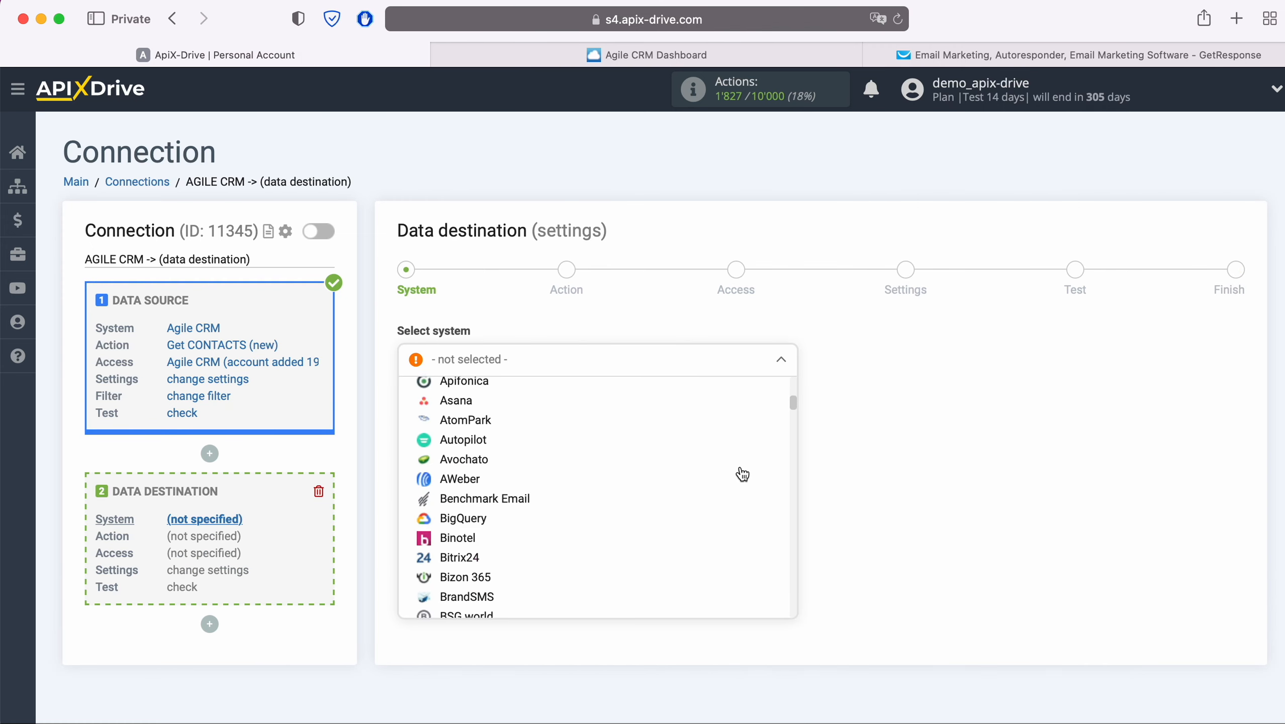
scroll(743, 474, down, 10)
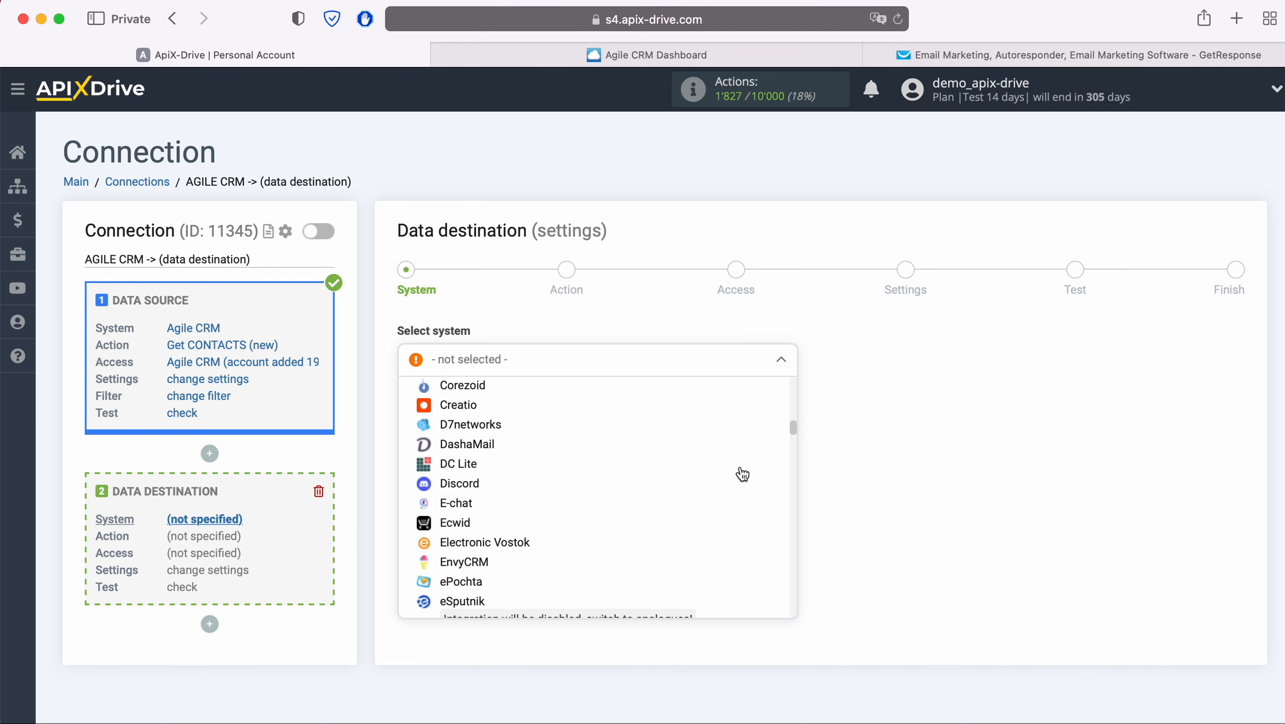
scroll(740, 473, down, 7)
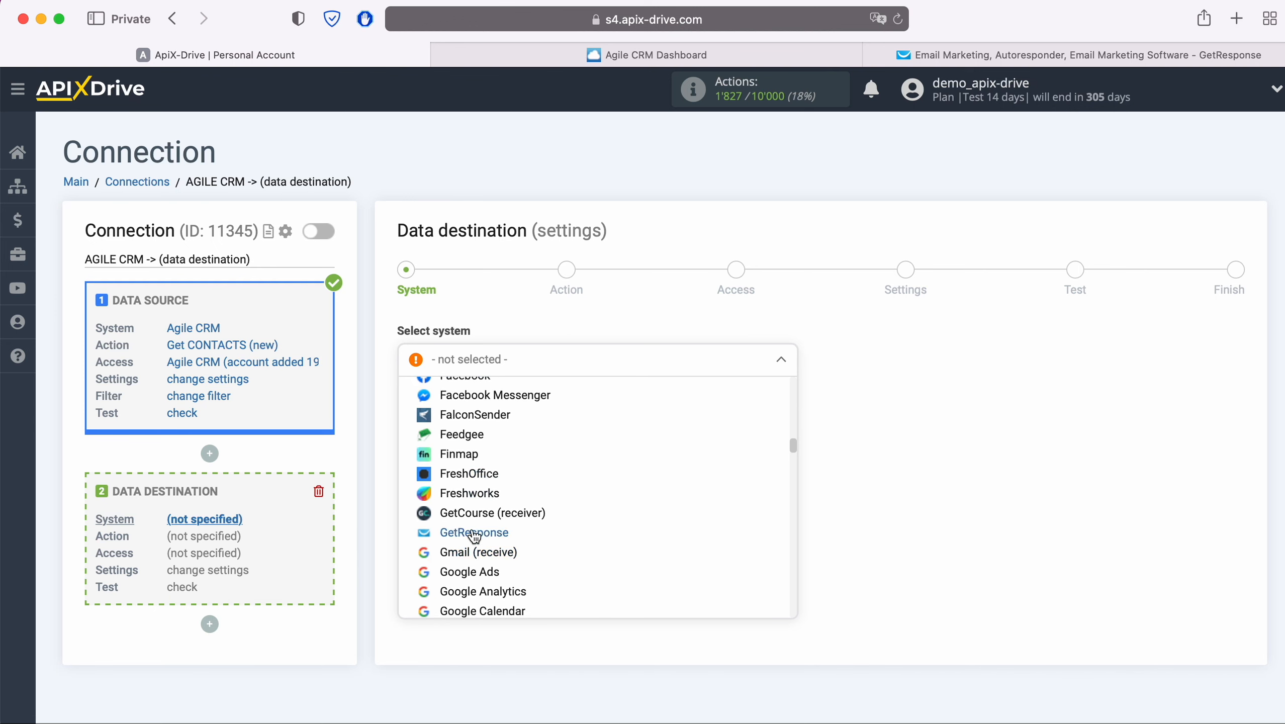
click(474, 533)
click(505, 409)
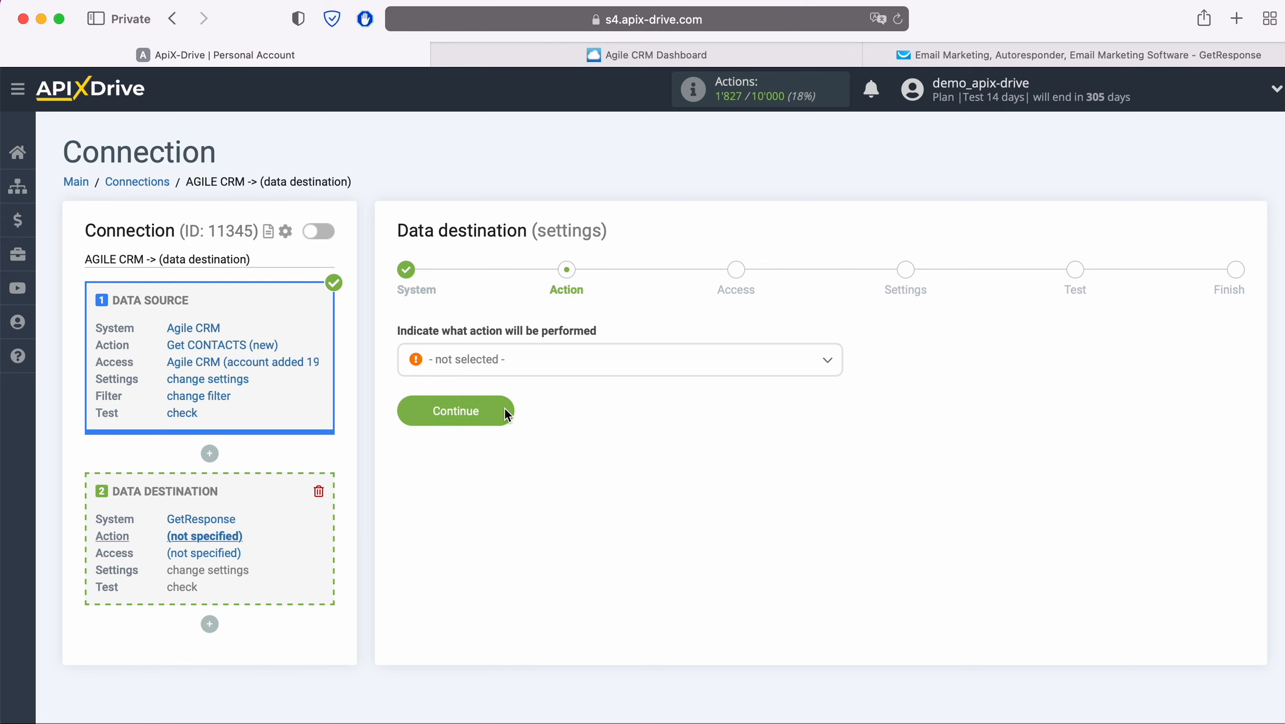
Step: Set the destination action to Add CONTACT and continue
click(559, 362)
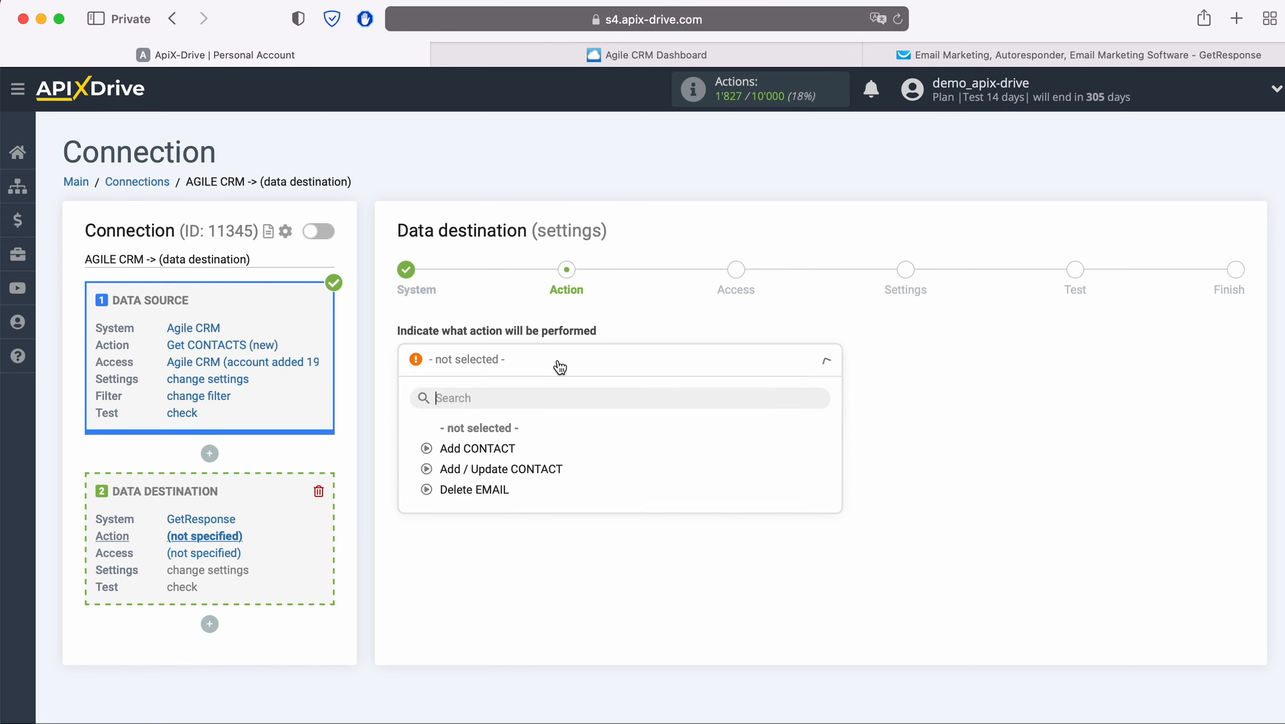
click(509, 449)
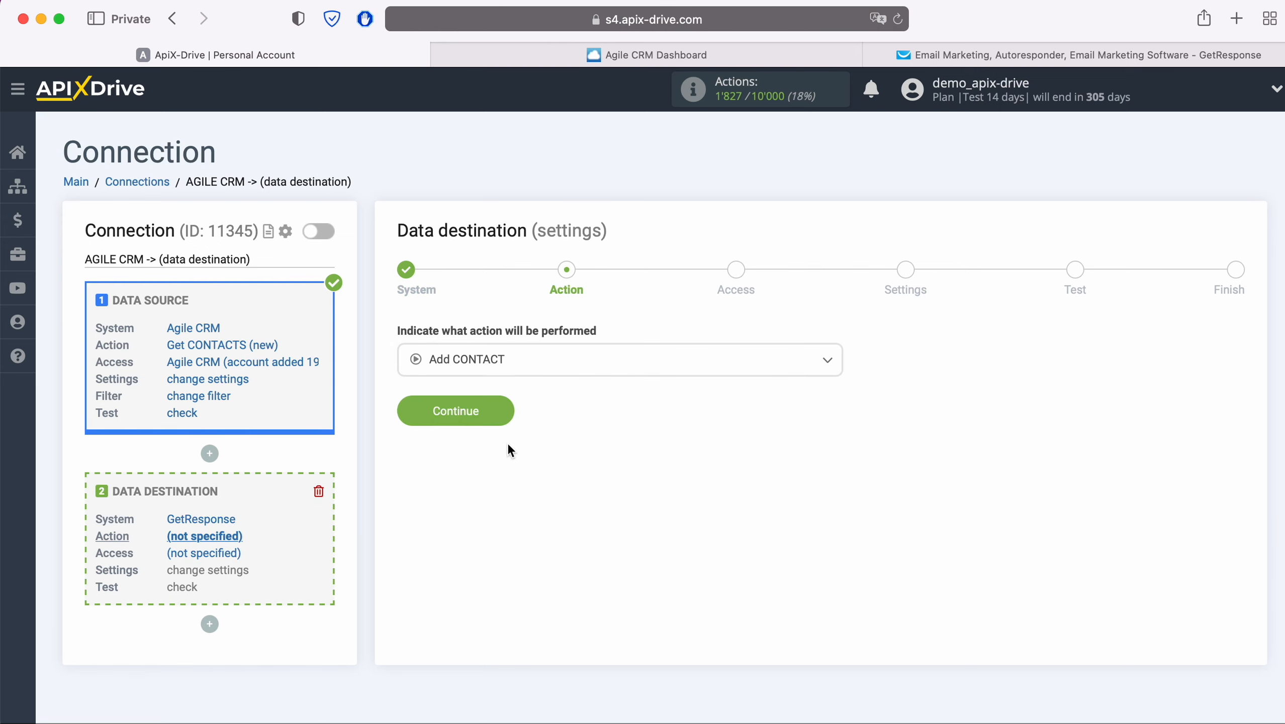
click(505, 409)
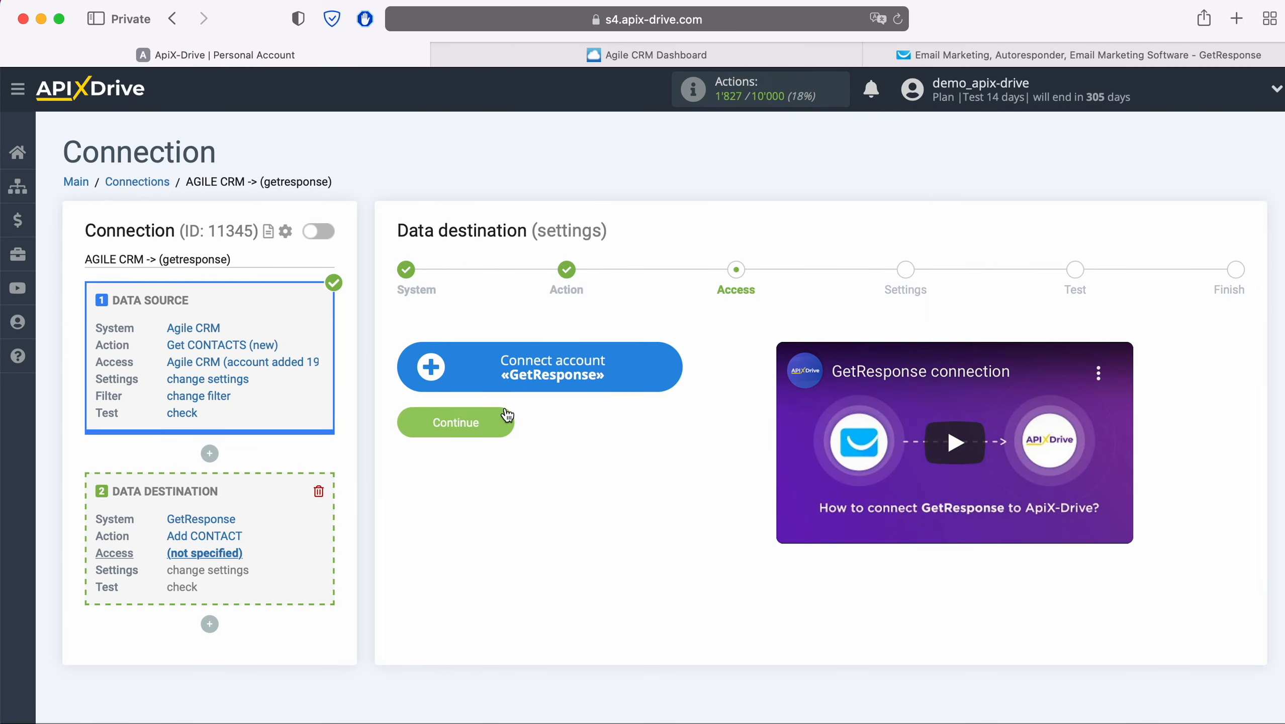
click(681, 369)
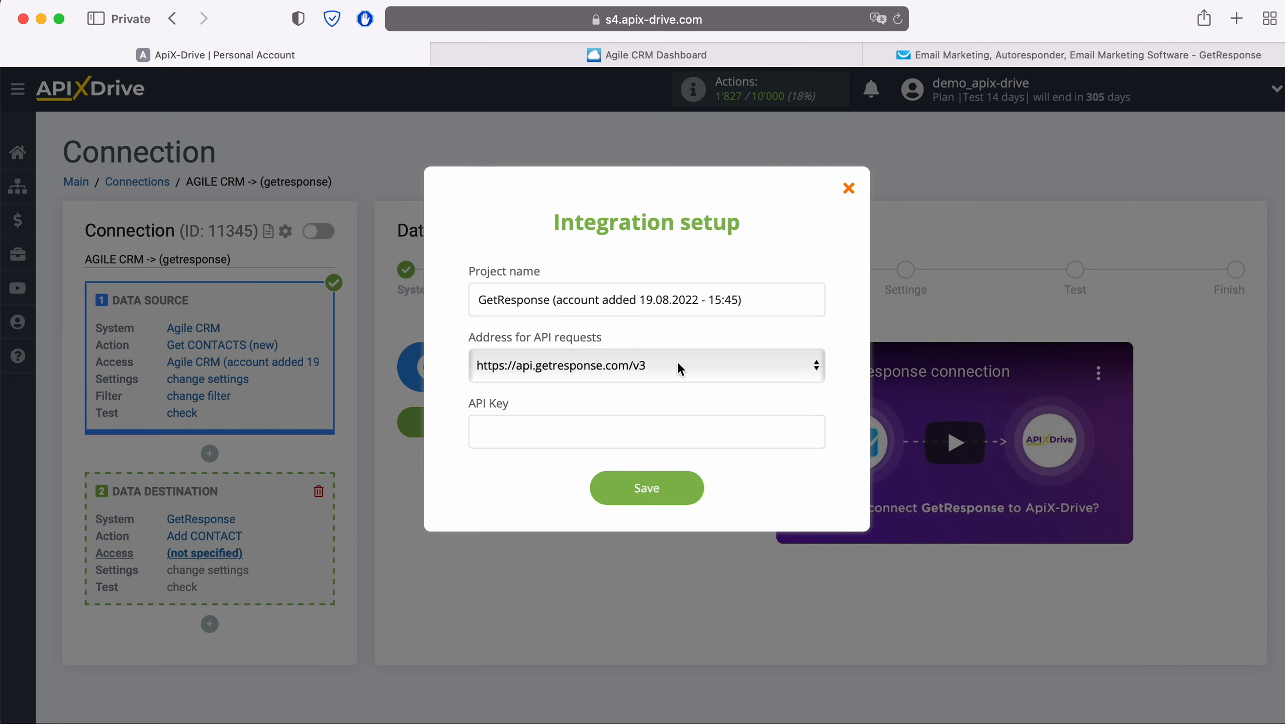
click(680, 369)
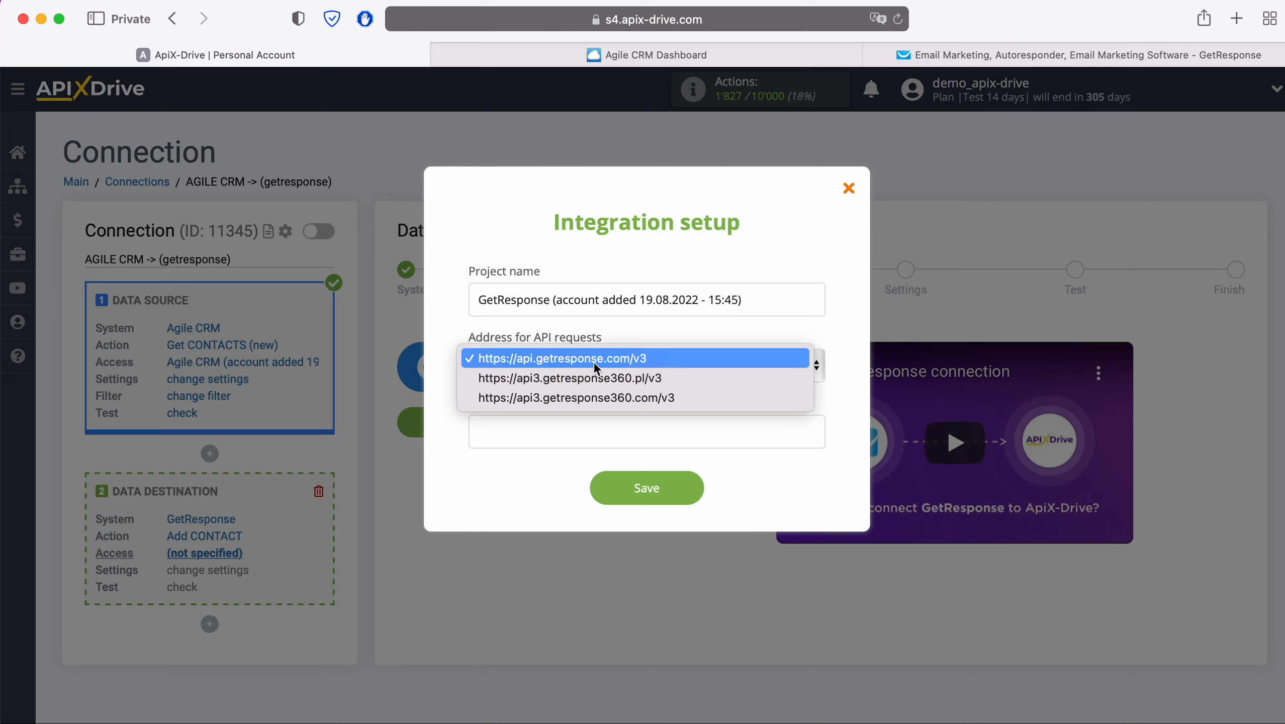
click(649, 350)
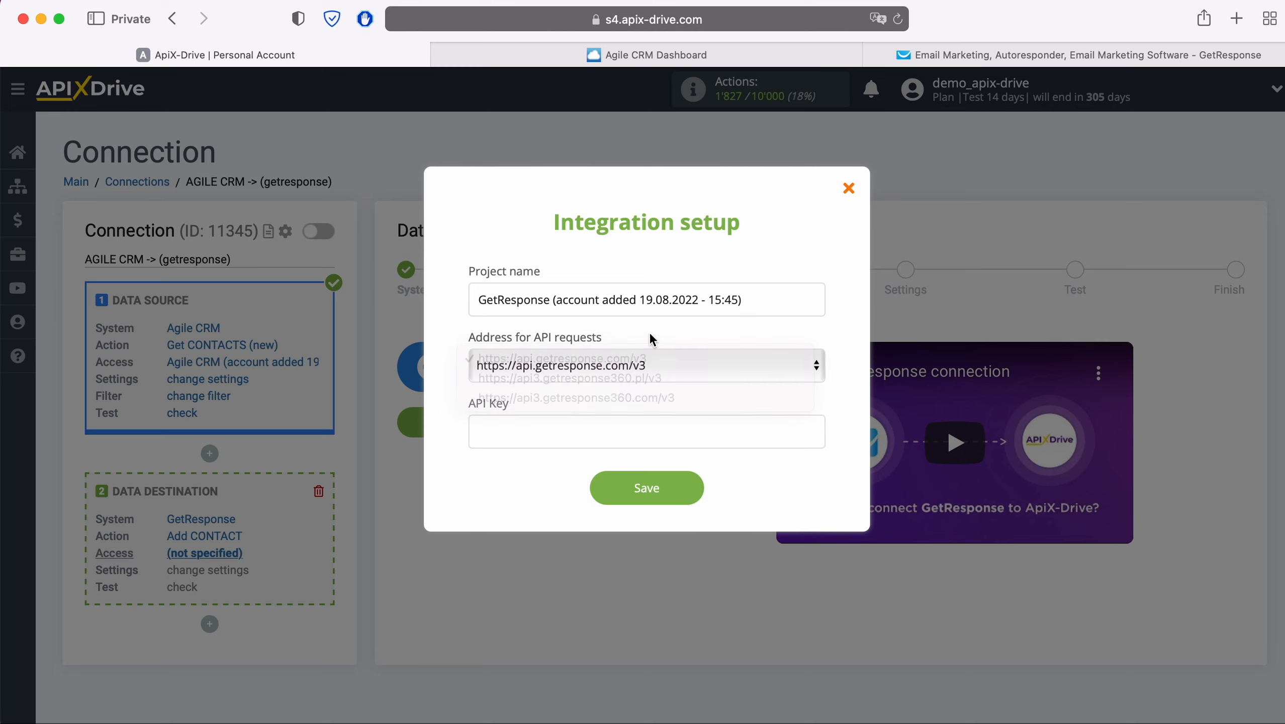
click(520, 428)
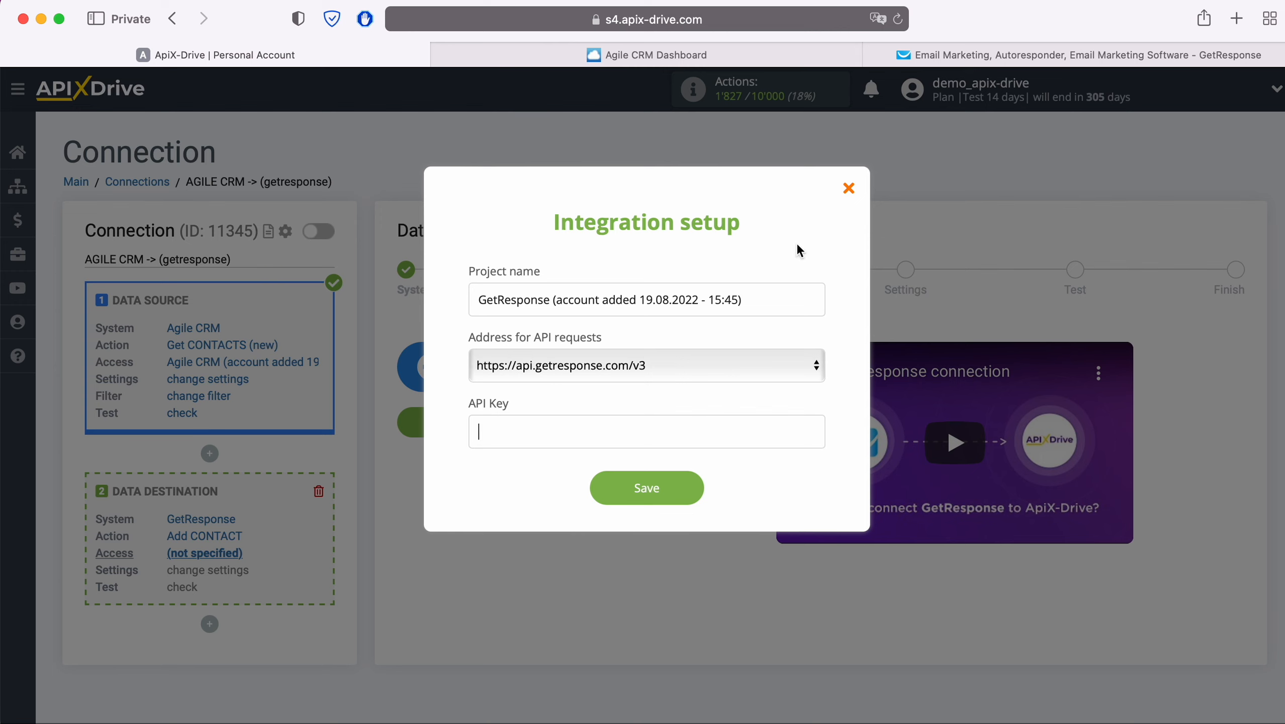
Step: Switch to GetResponse and open the API section of Integrations and API
click(909, 57)
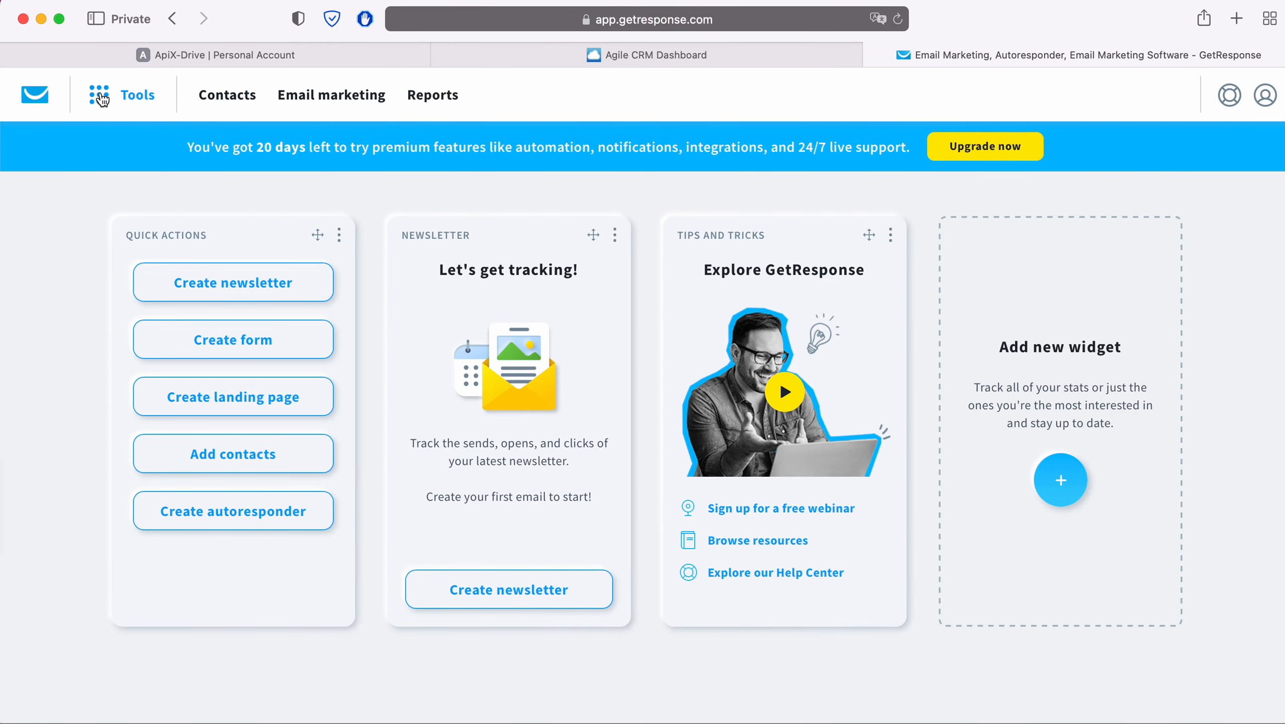
click(102, 96)
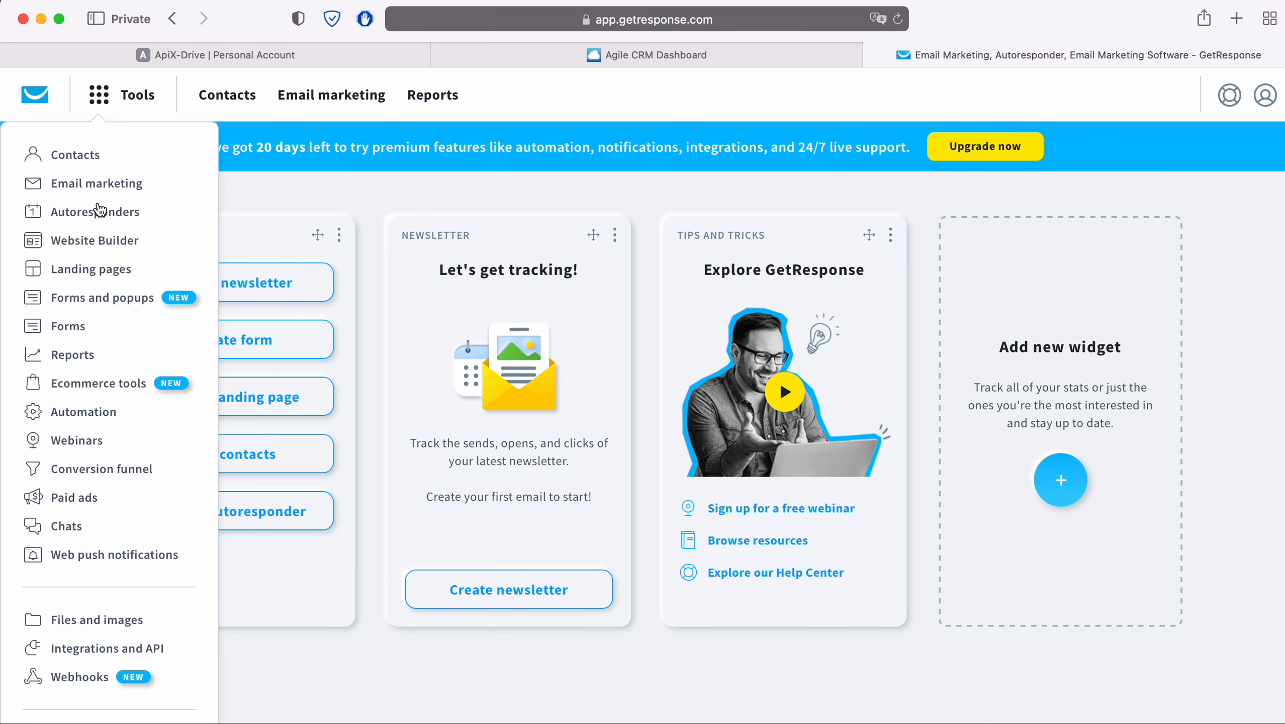
click(142, 650)
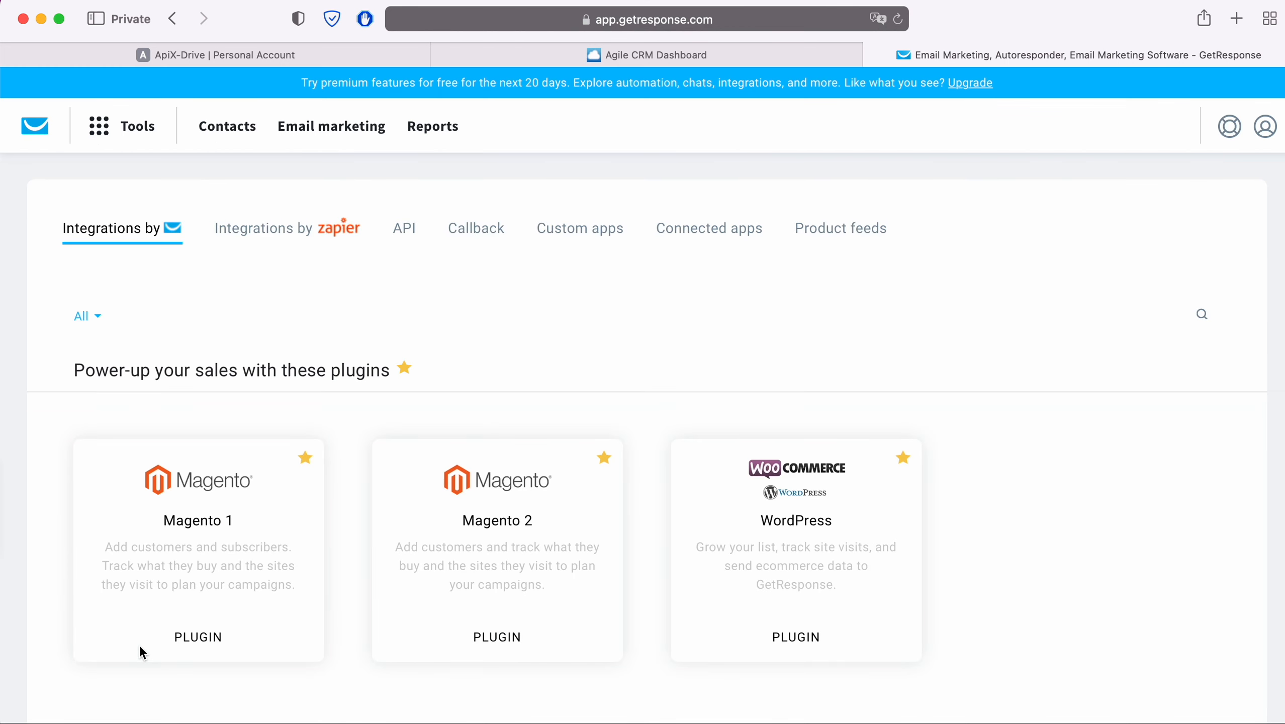
click(406, 232)
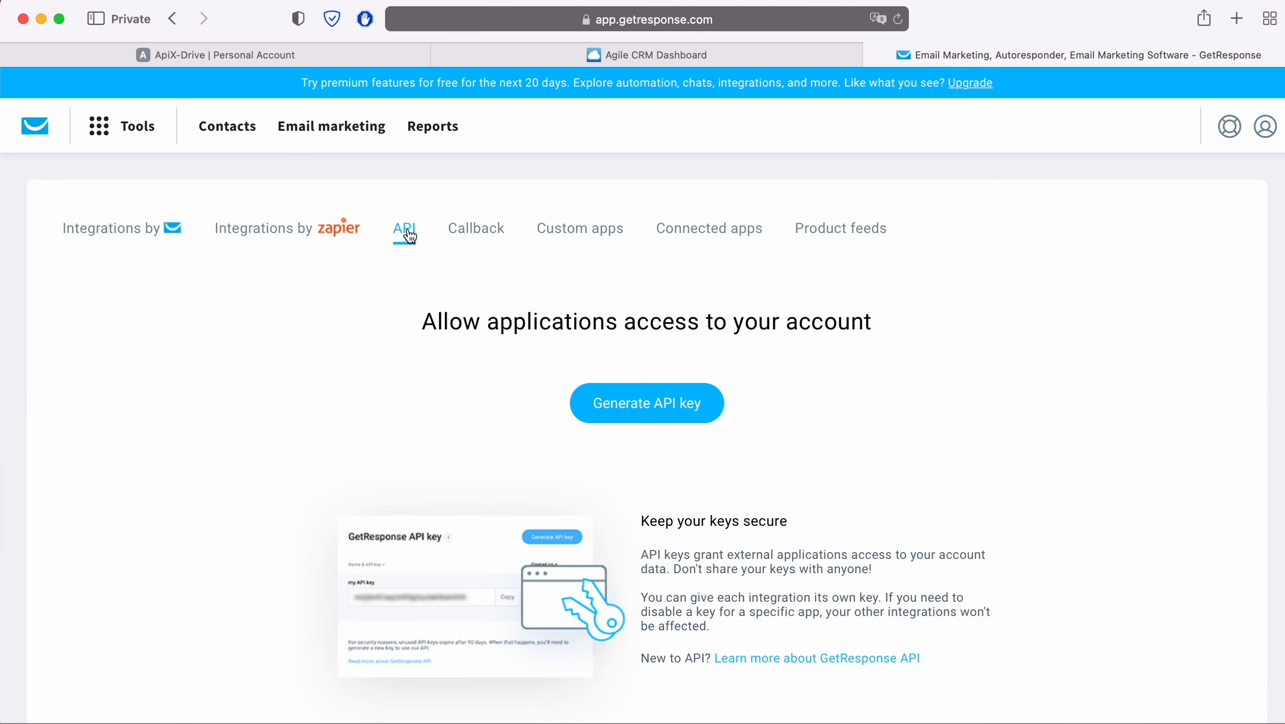
Step: Generate a new GetResponse API key named ApiX-Drive
click(695, 401)
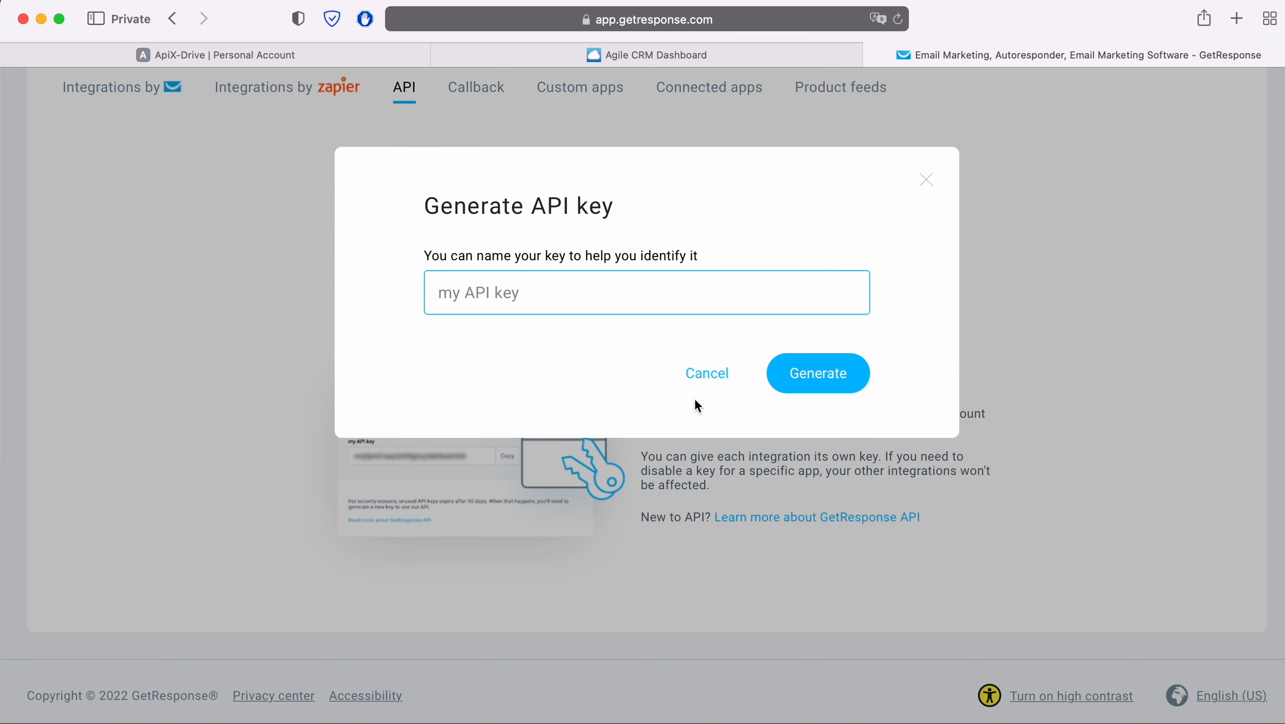
text(ApiX-Drive)
click(834, 380)
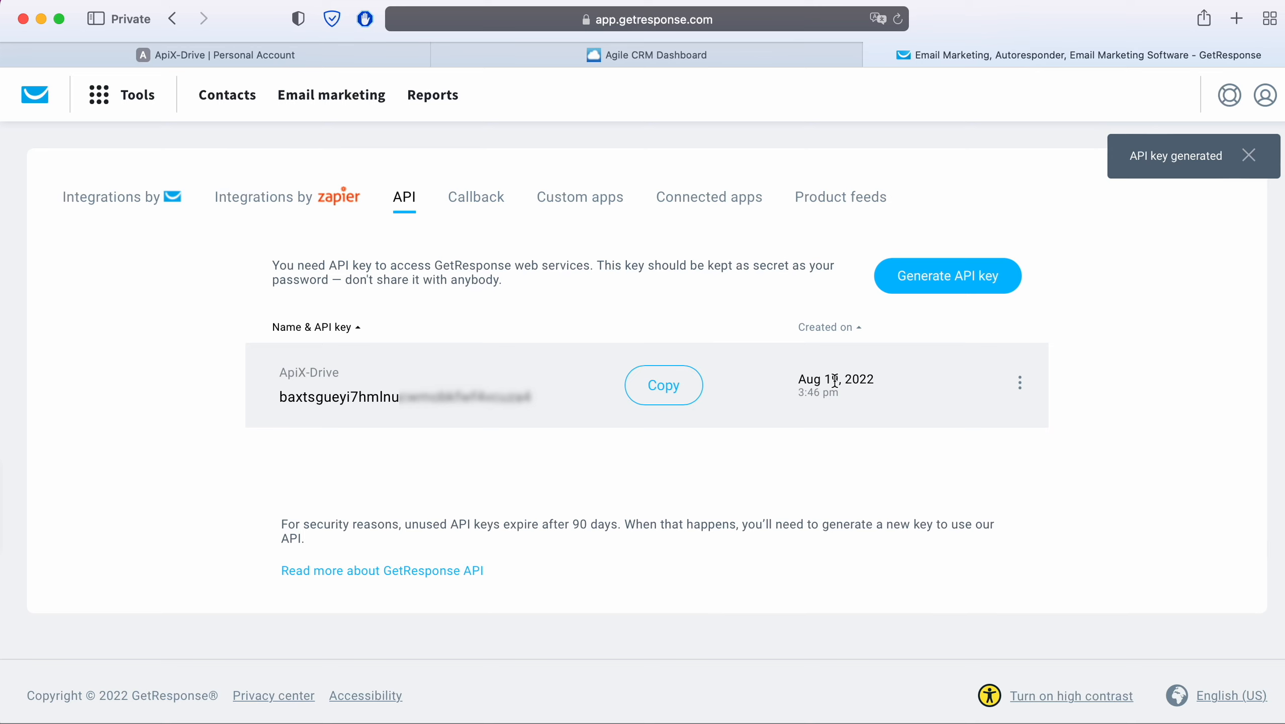
Step: Copy the new API key, paste it into the ApiX-Drive API Key field, and save the connection
click(667, 389)
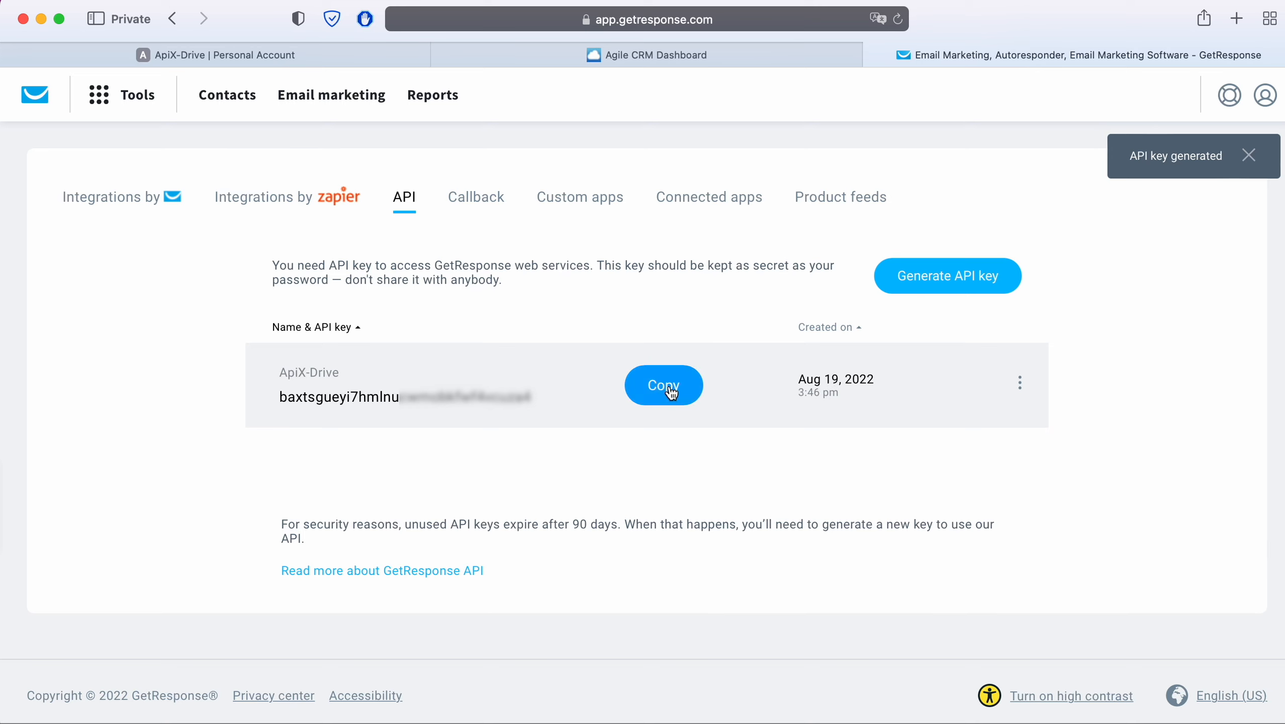
click(319, 56)
right_click(496, 424)
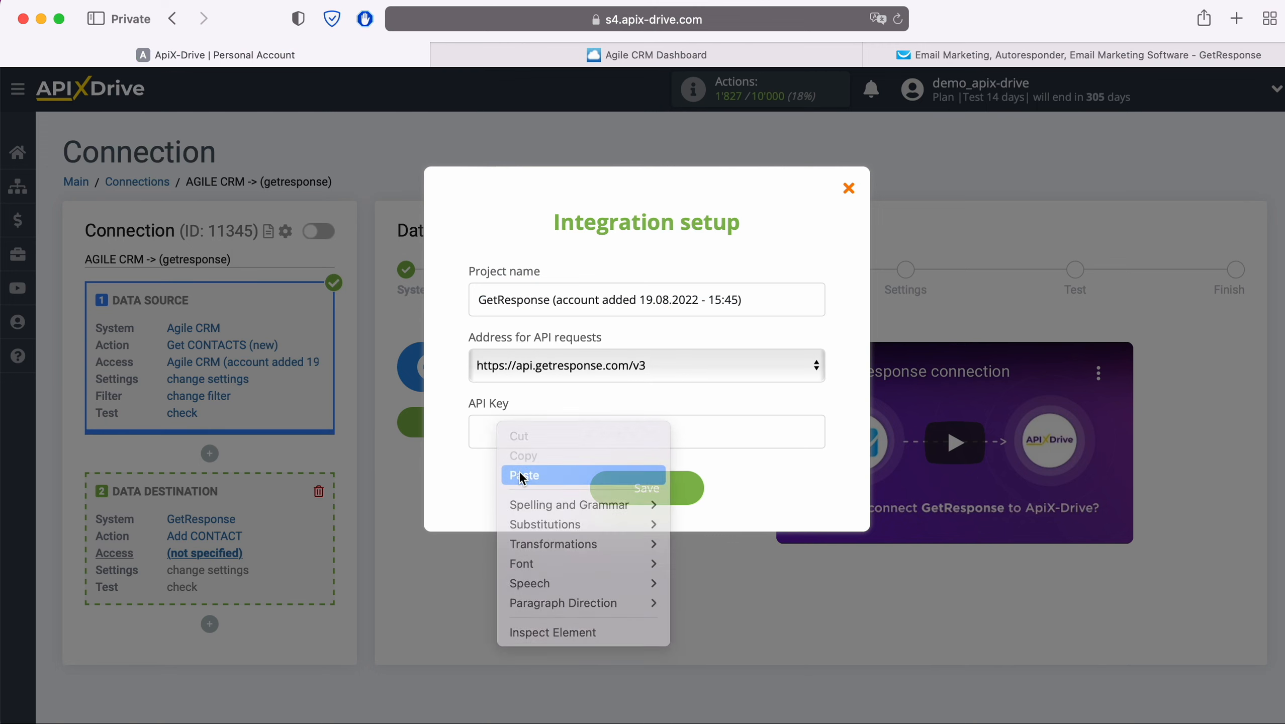
click(519, 471)
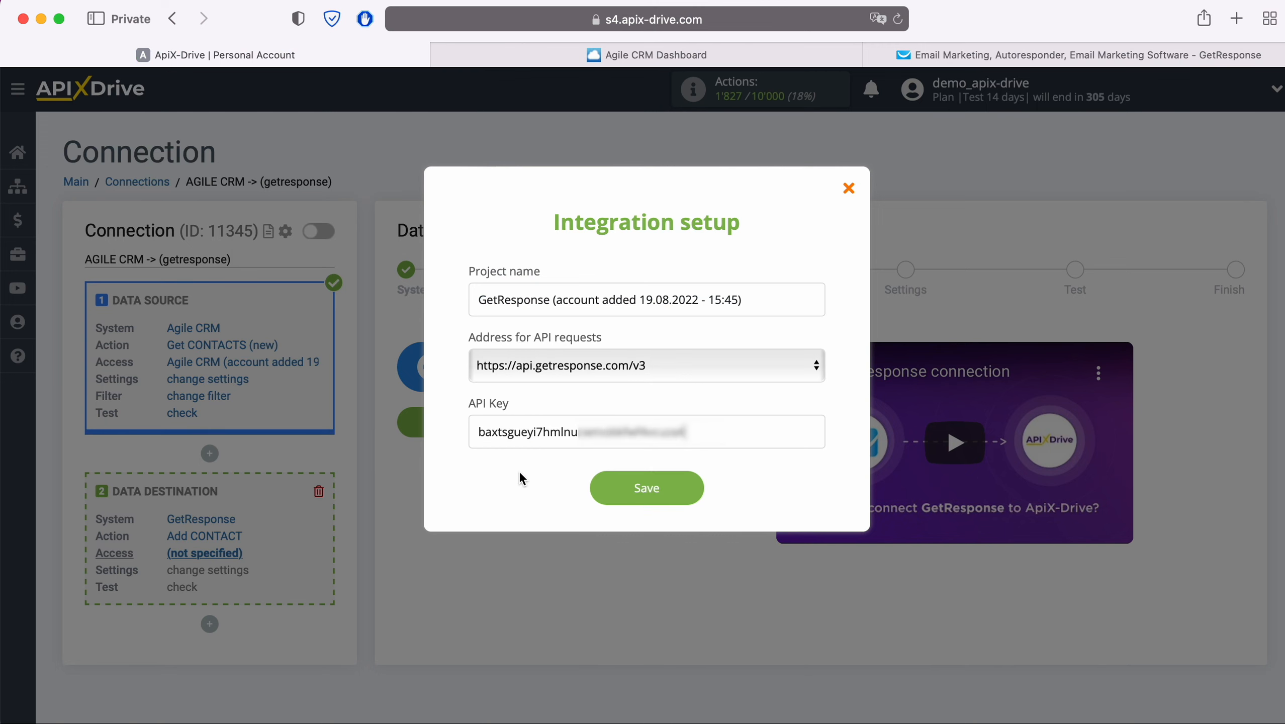
click(688, 492)
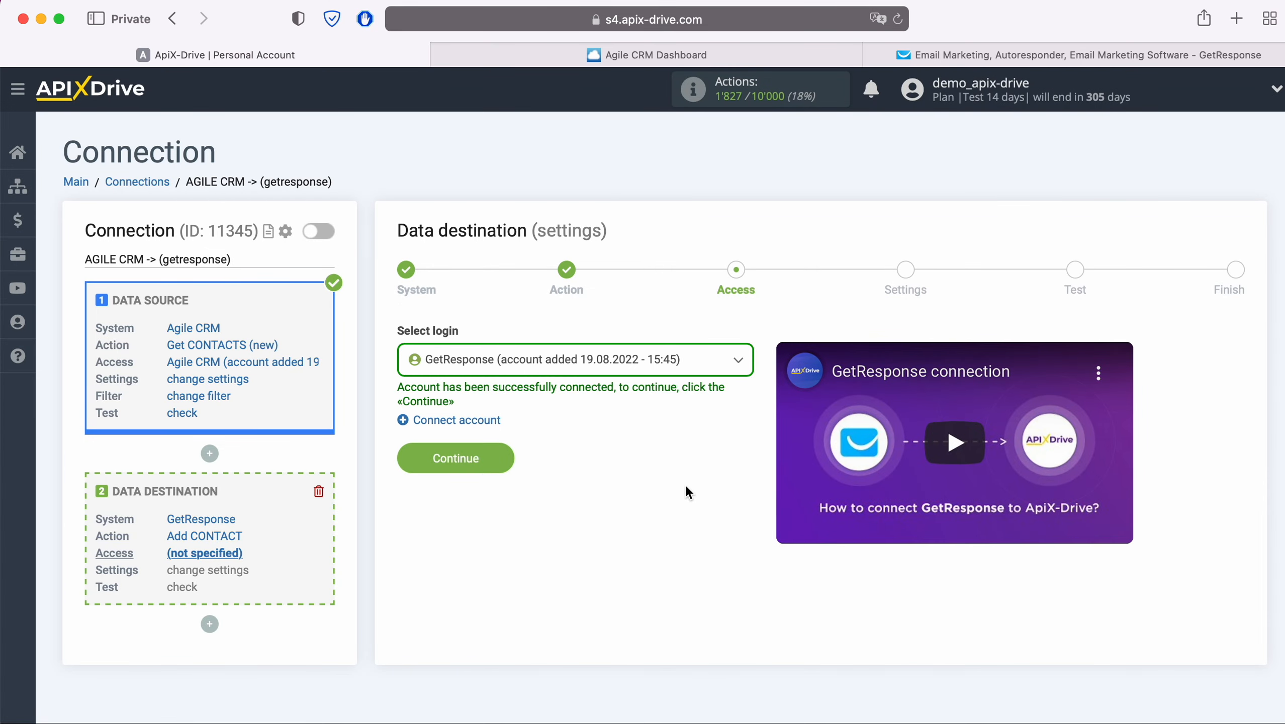
Step: Select the added GetResponse account and set the Campaign to ApiX-Drive
click(679, 361)
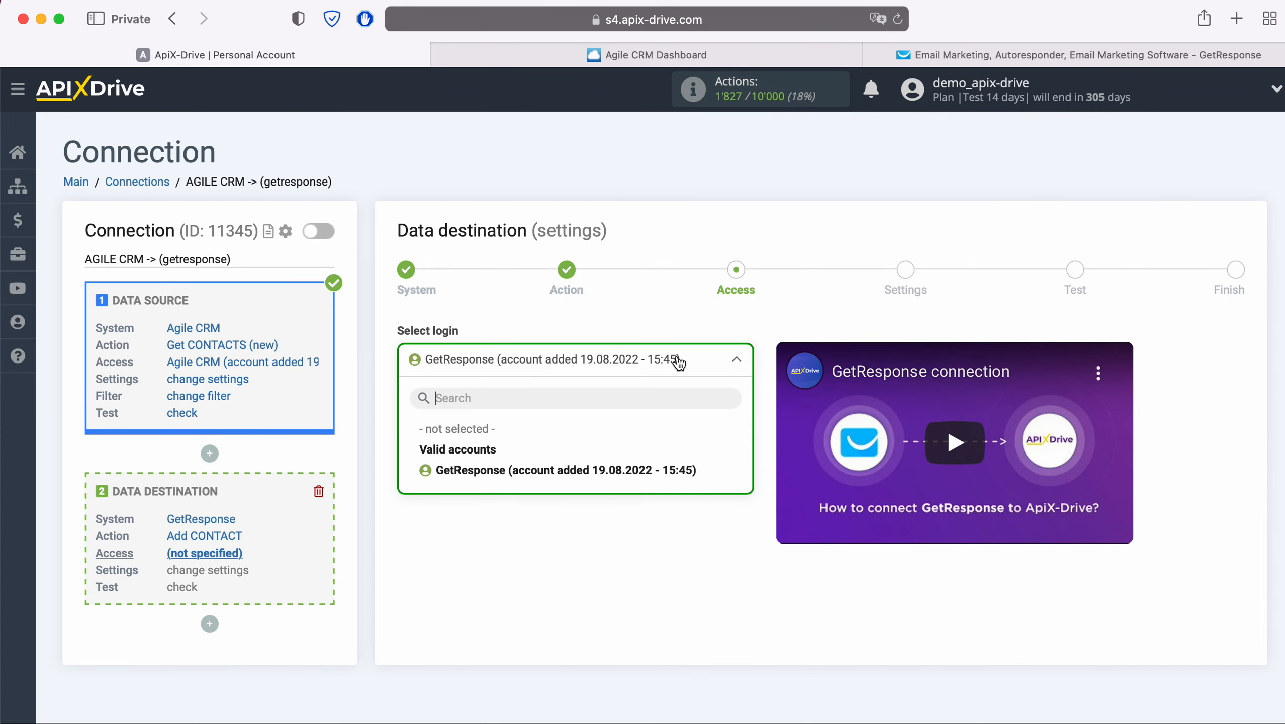
click(664, 469)
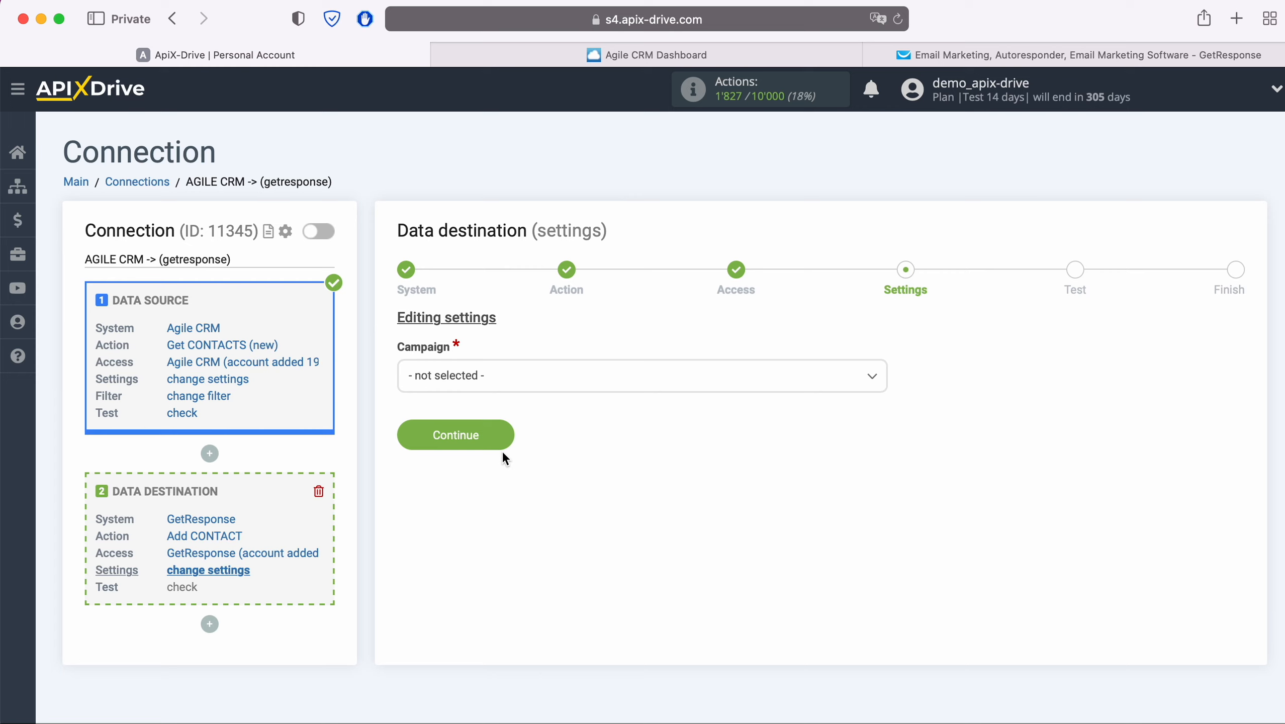
click(508, 377)
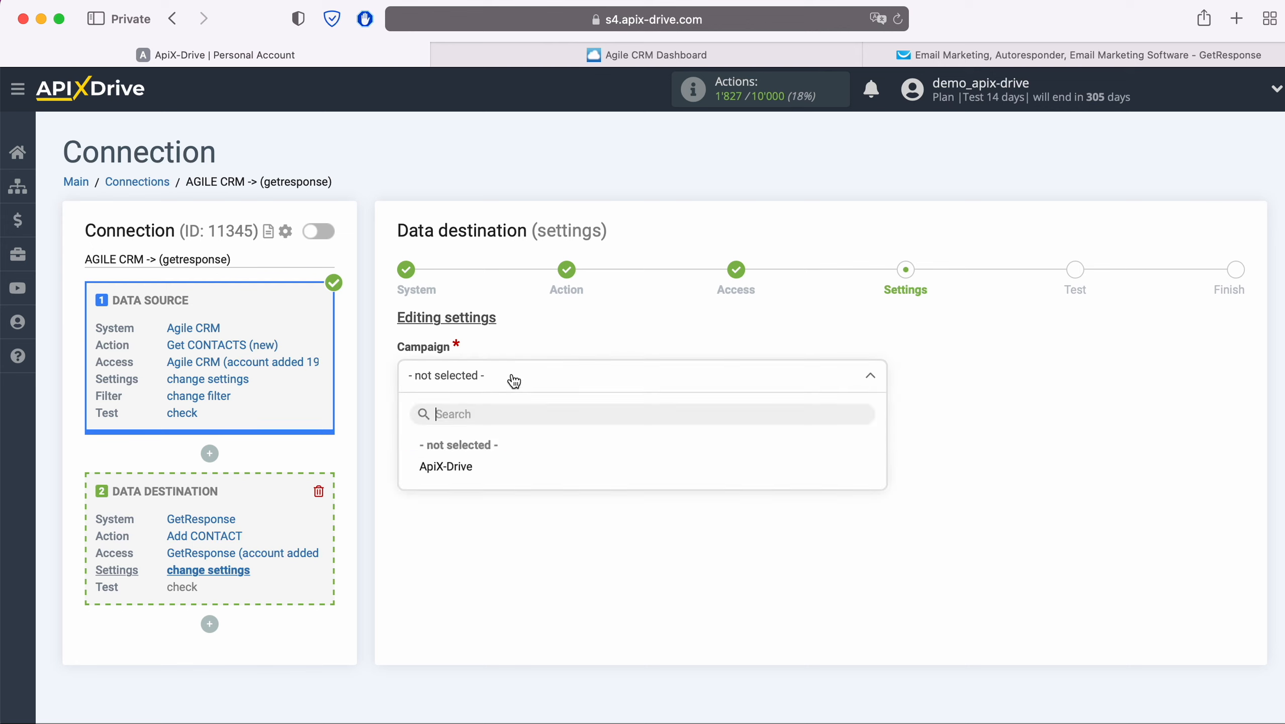
click(446, 466)
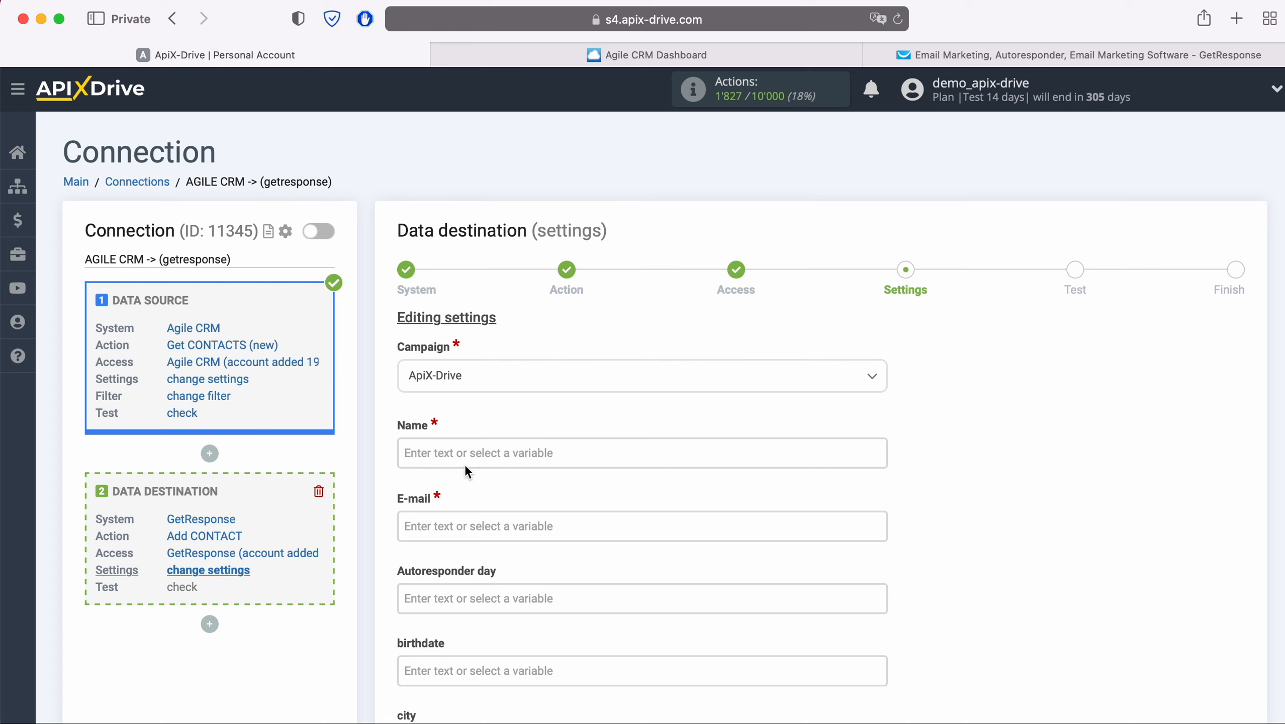
Step: Map the Name field to the Agile CRM First name variable
click(465, 465)
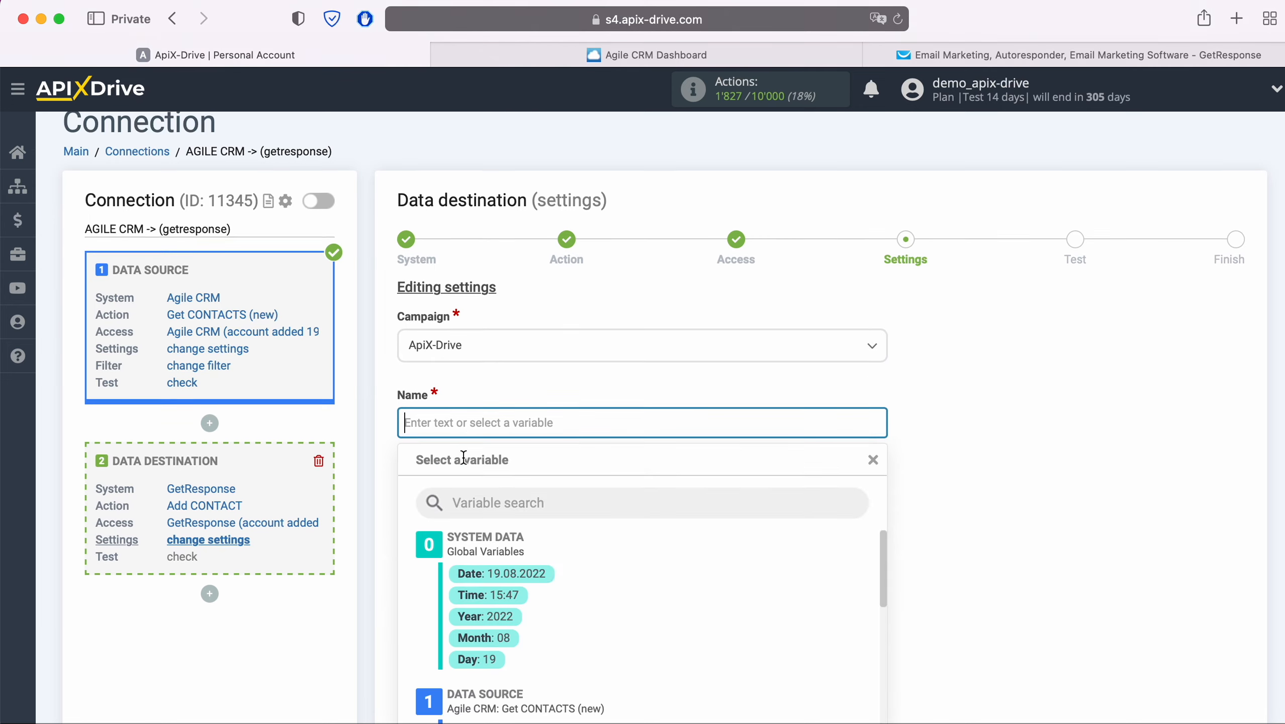
scroll(753, 443, down, 1)
scroll(753, 443, down, 5)
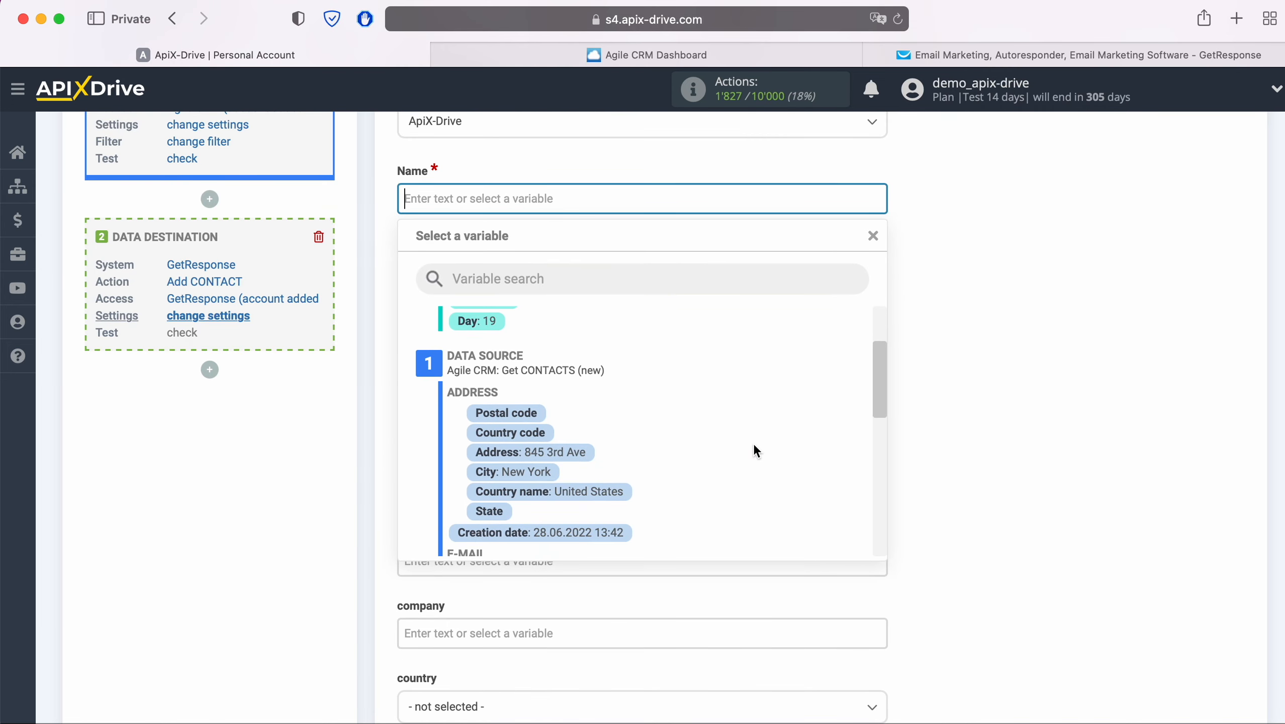
scroll(753, 450, down, 2)
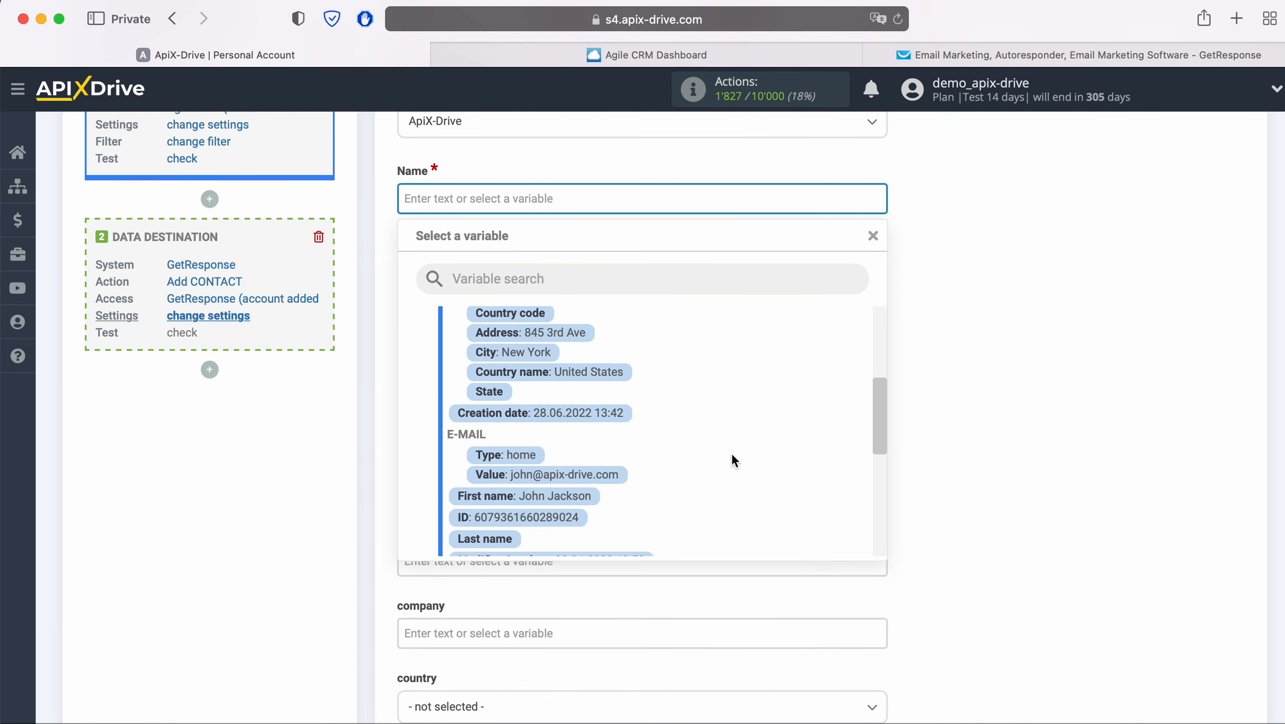
click(588, 493)
Step: Map the E-mail field to the Agile CRM e-mail Value variable
click(564, 278)
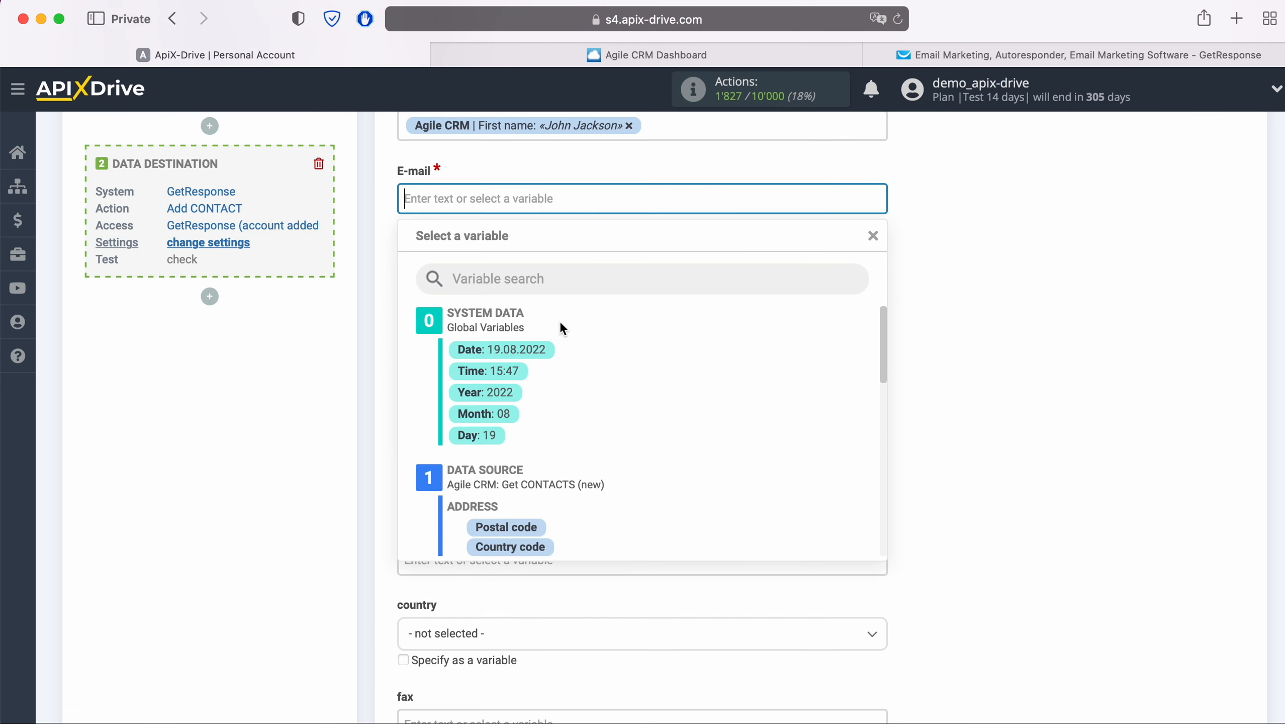
scroll(729, 468, down, 3)
scroll(730, 468, down, 3)
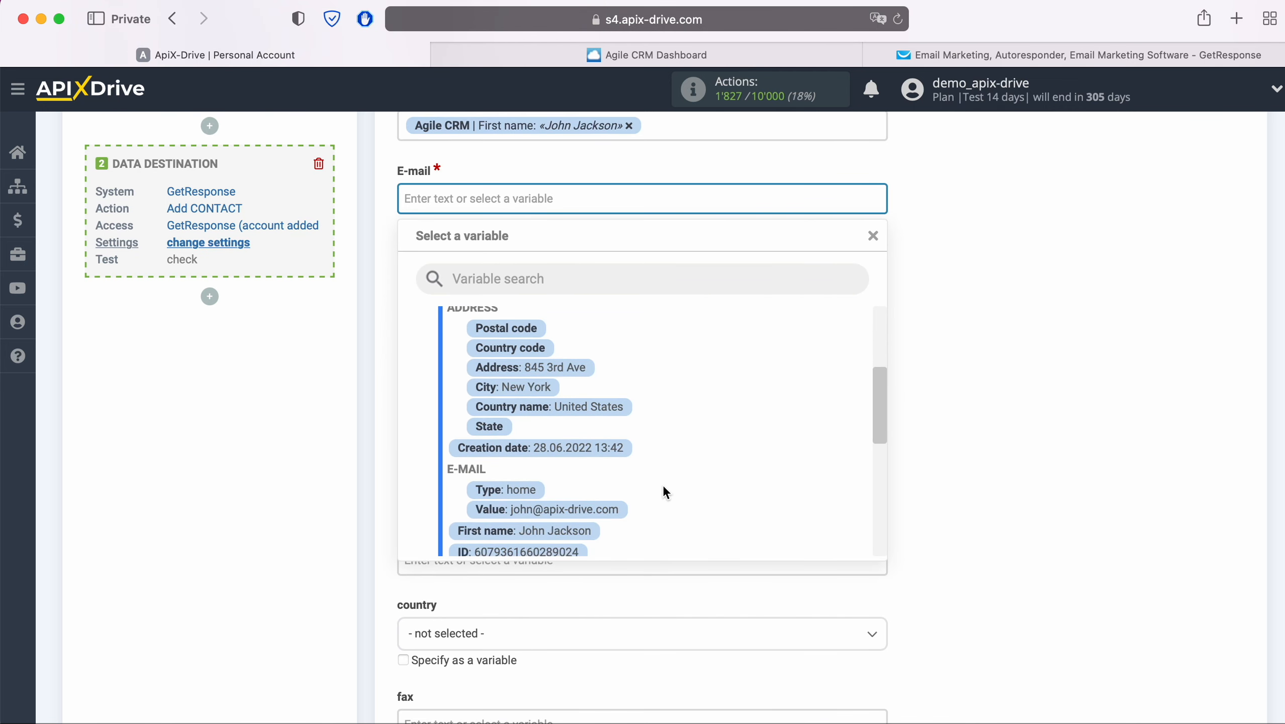
click(617, 506)
Step: Set the comment field to the text New CONTACT from AgileCRM
scroll(617, 506, down, 3)
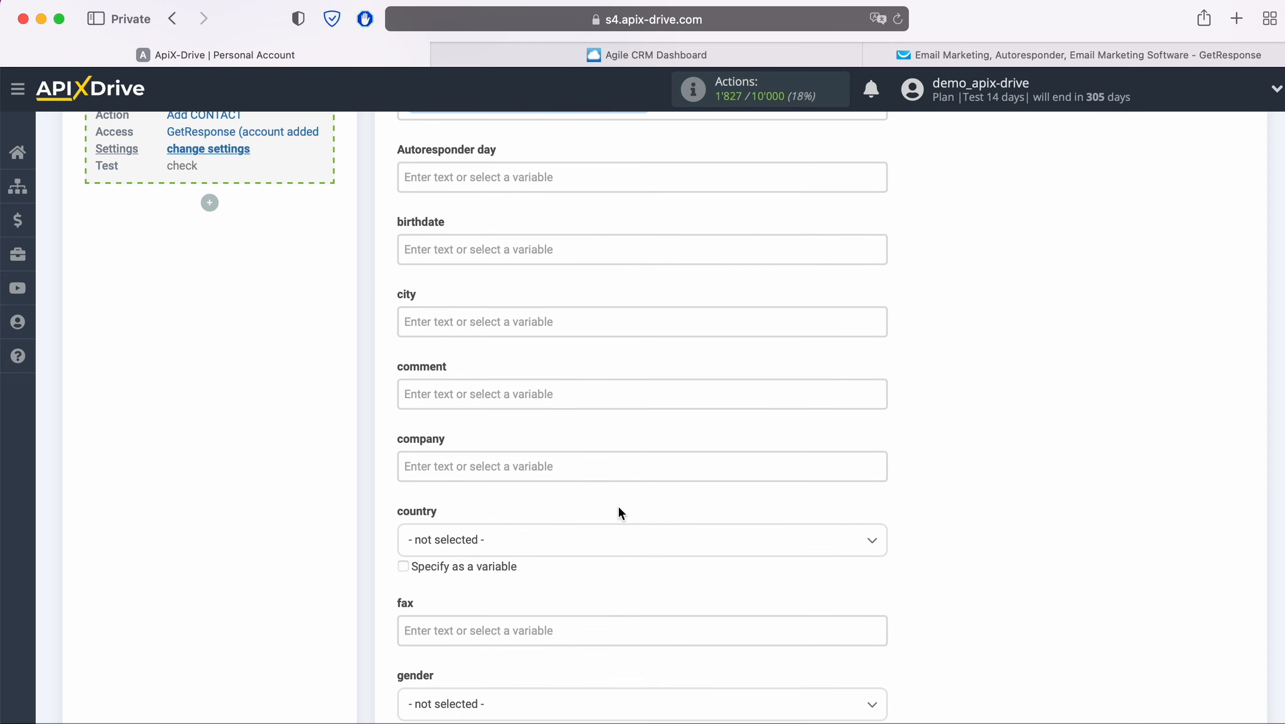
click(545, 393)
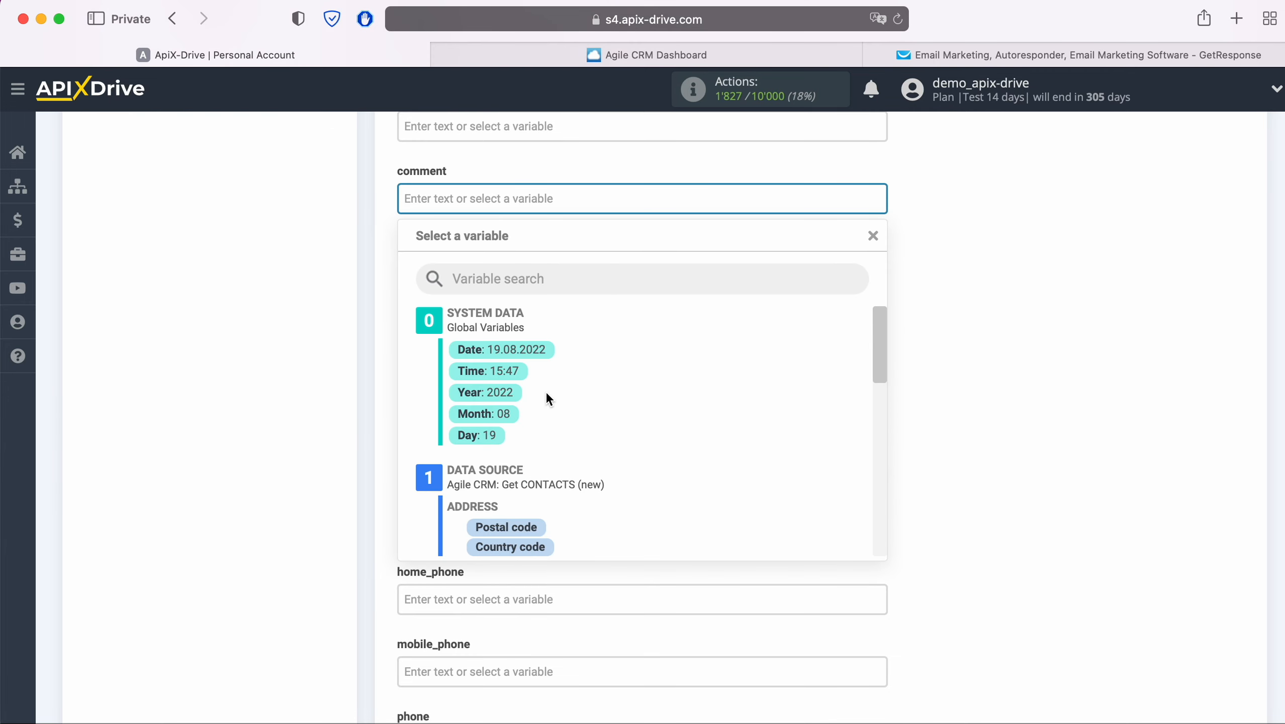
text(New CONTAC)
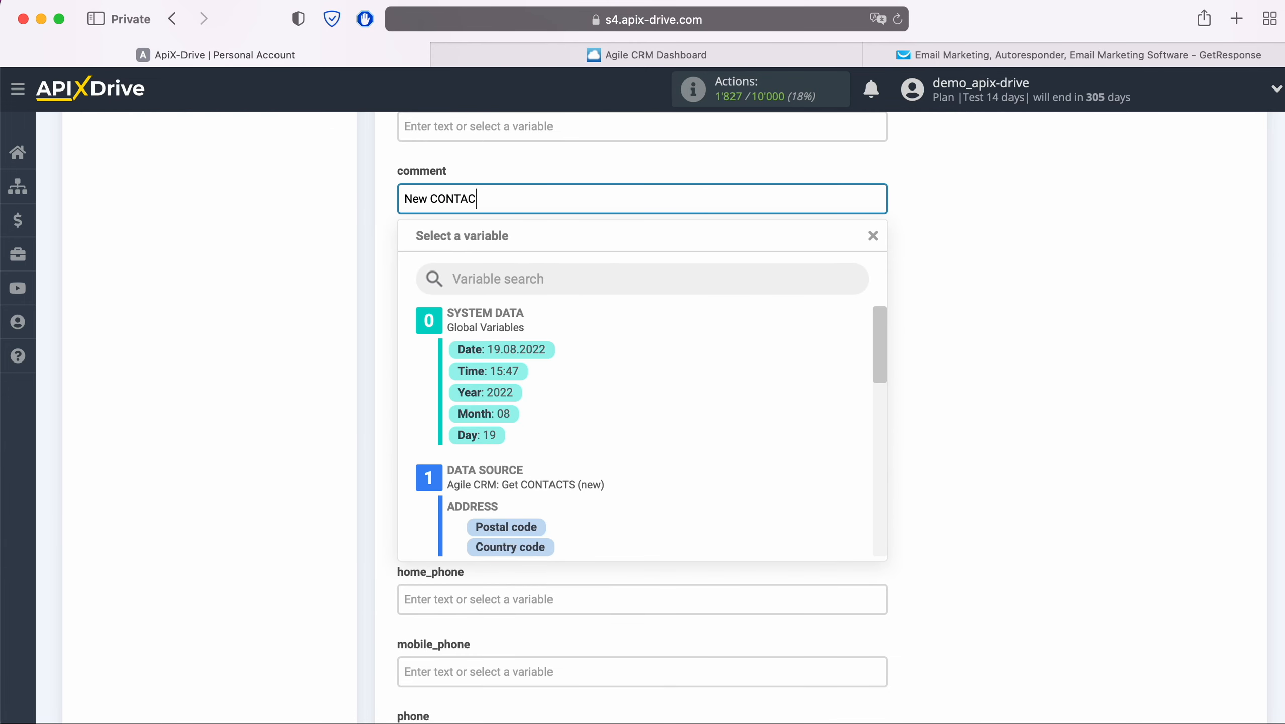
text(T from AgileCRM)
click(316, 428)
Step: Map the home_phone field to the Agile CRM phone Value variable
scroll(316, 429, down, 2)
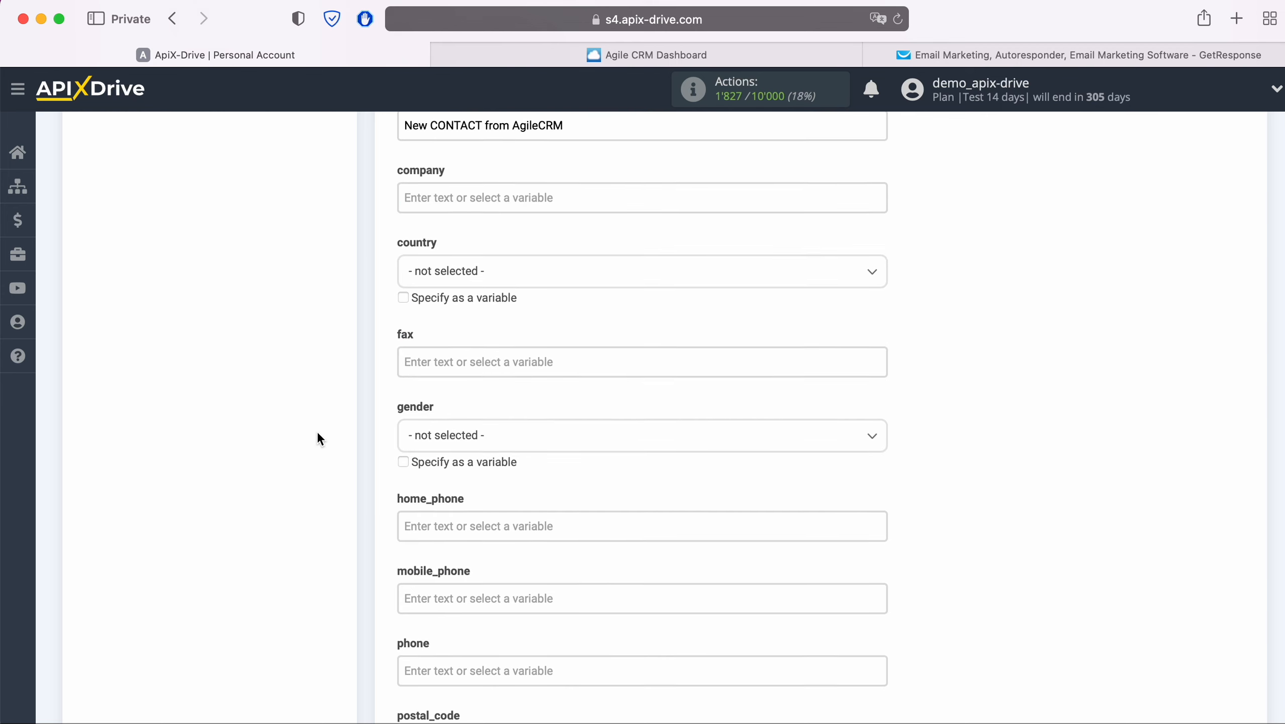
click(505, 524)
scroll(721, 426, down, 6)
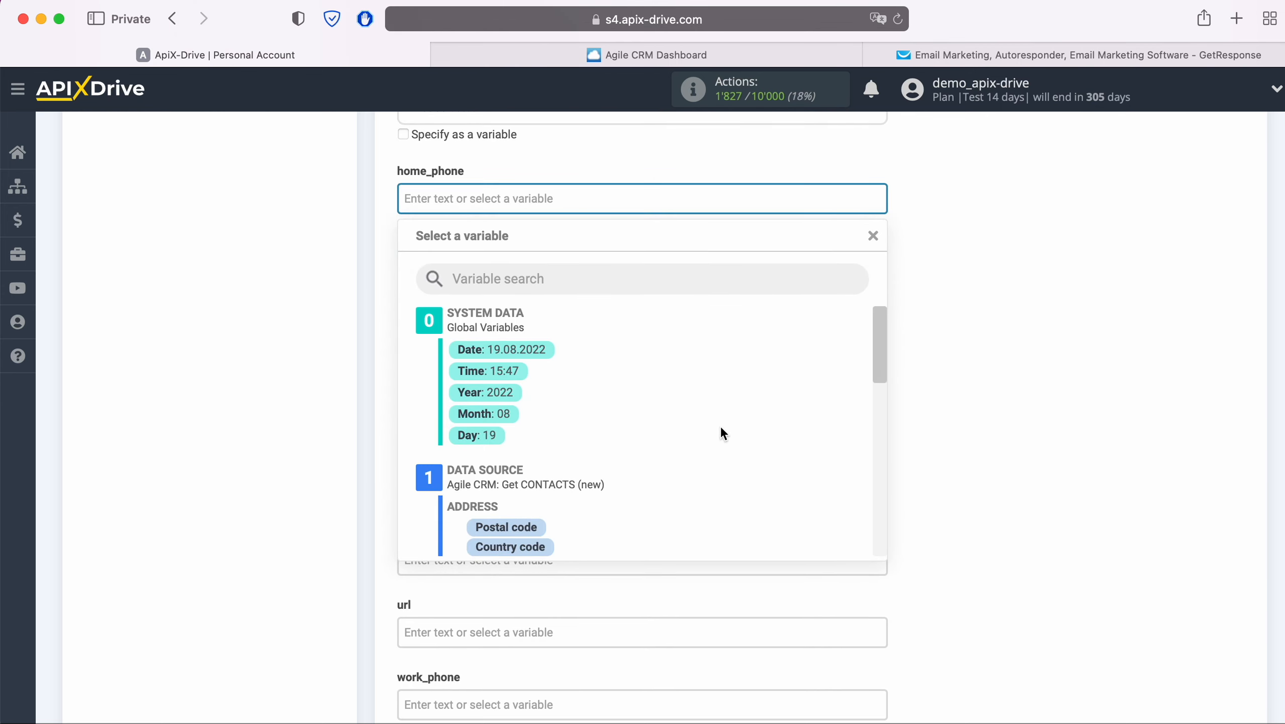
scroll(739, 426, down, 2)
scroll(739, 429, down, 5)
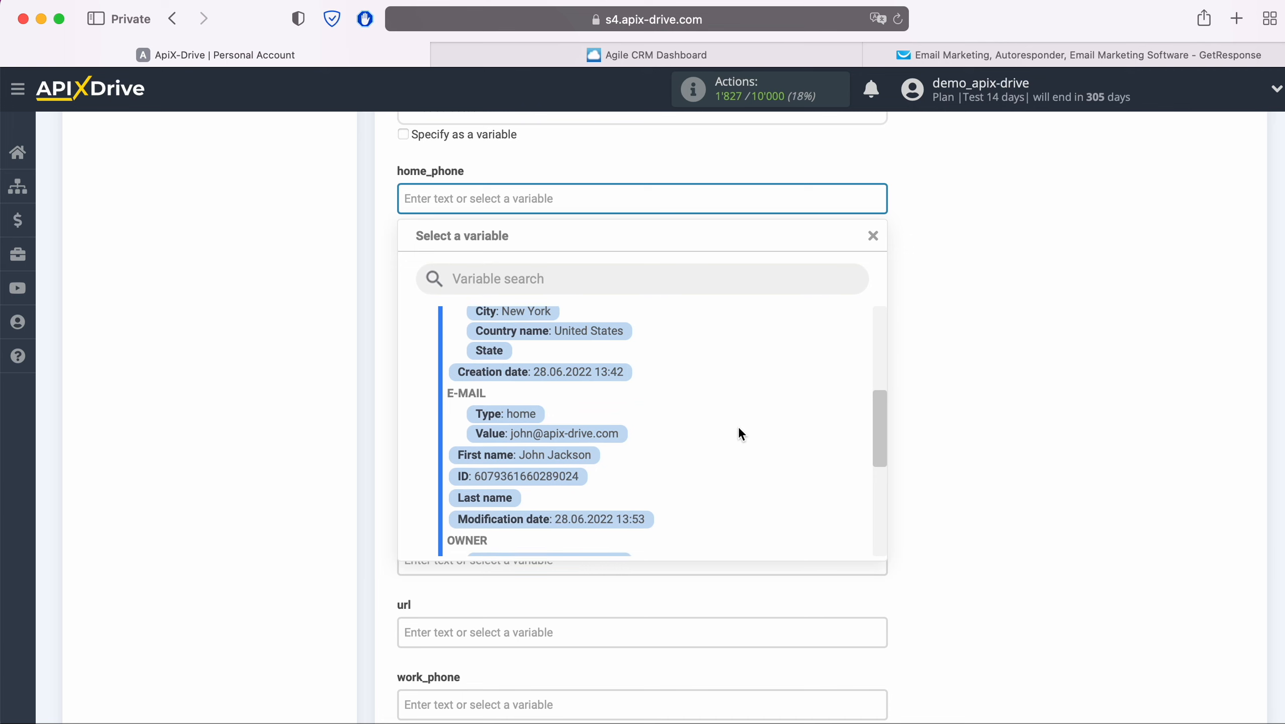
scroll(738, 429, down, 3)
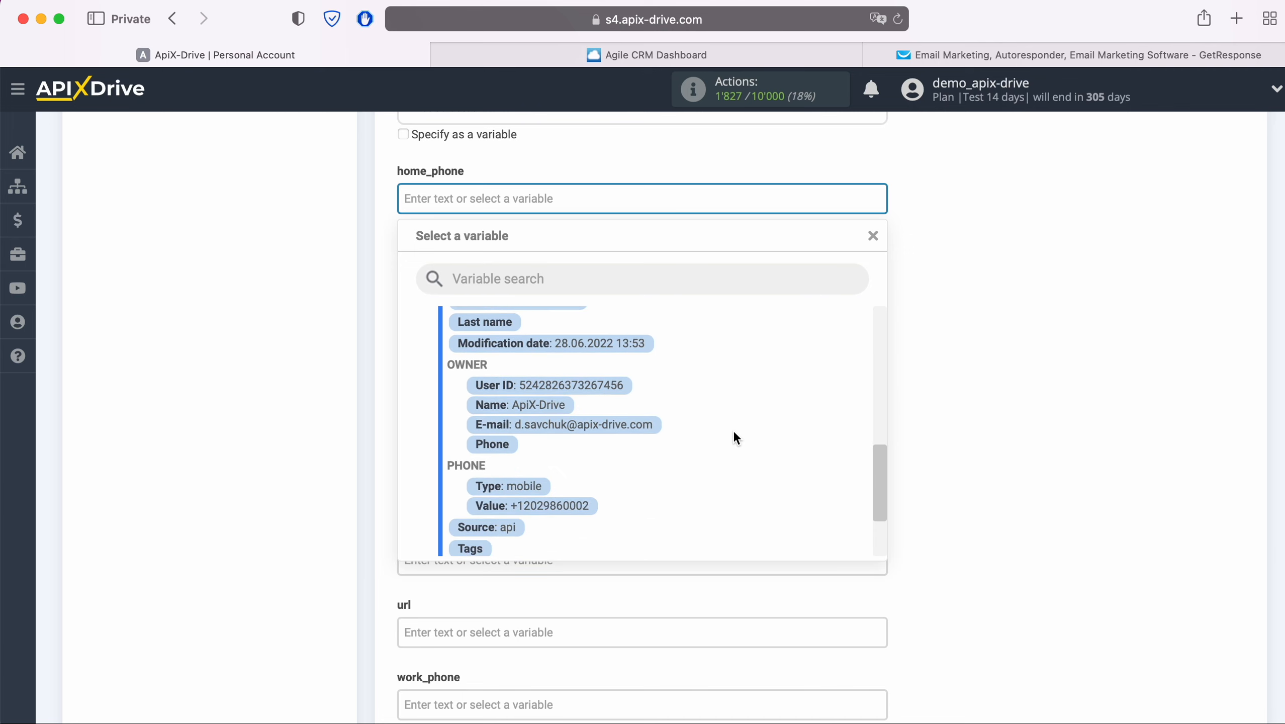
click(578, 508)
Step: Map the phone field to the Agile CRM phone Value variable
click(540, 346)
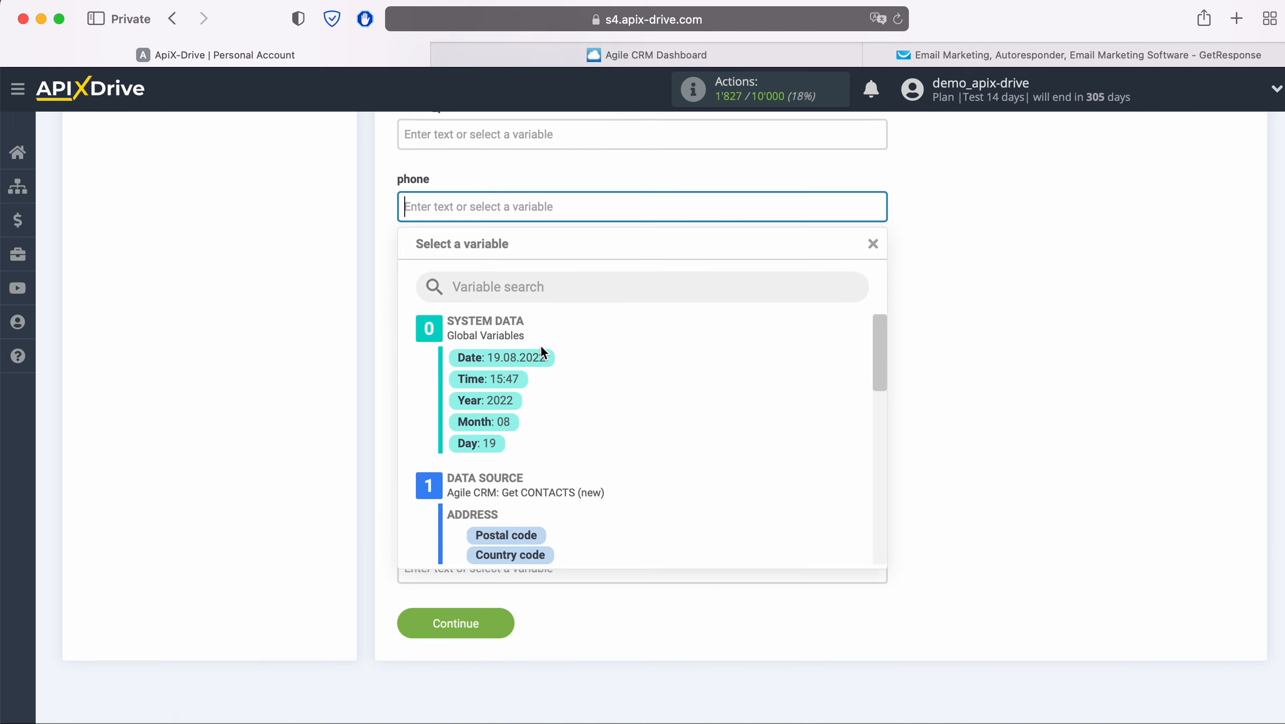
scroll(672, 473, down, 3)
scroll(691, 478, down, 5)
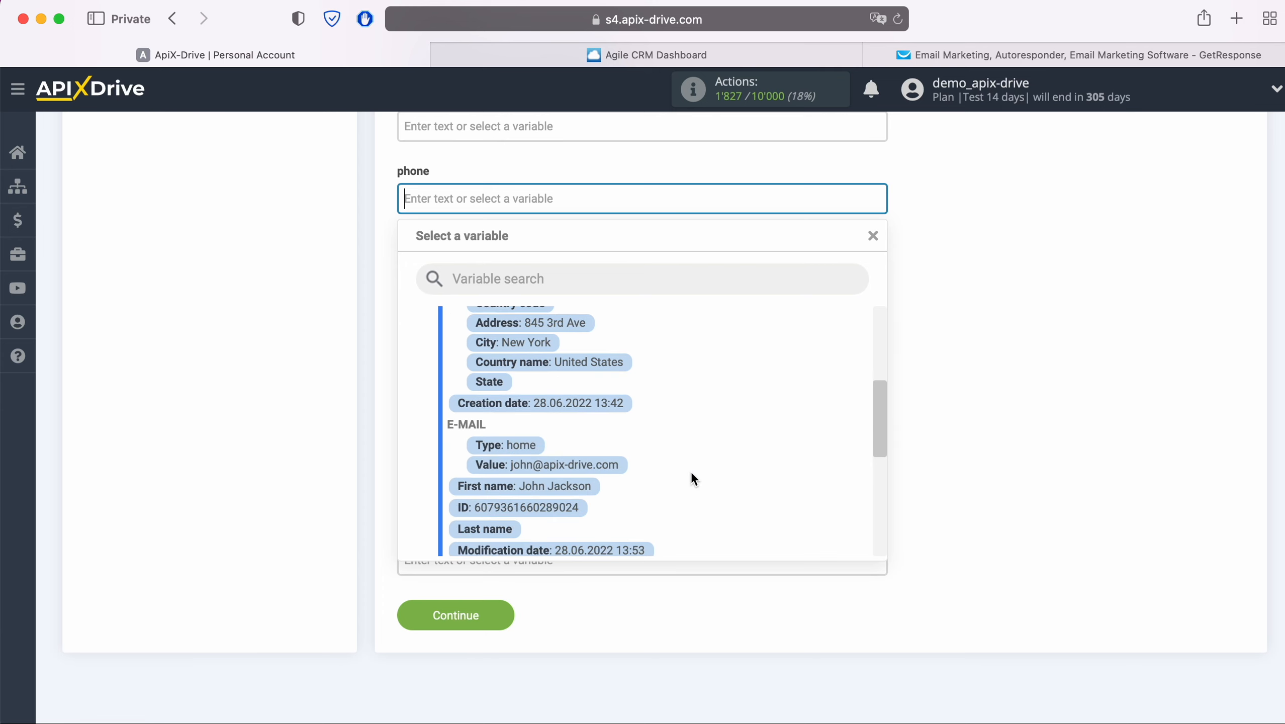
scroll(691, 478, down, 4)
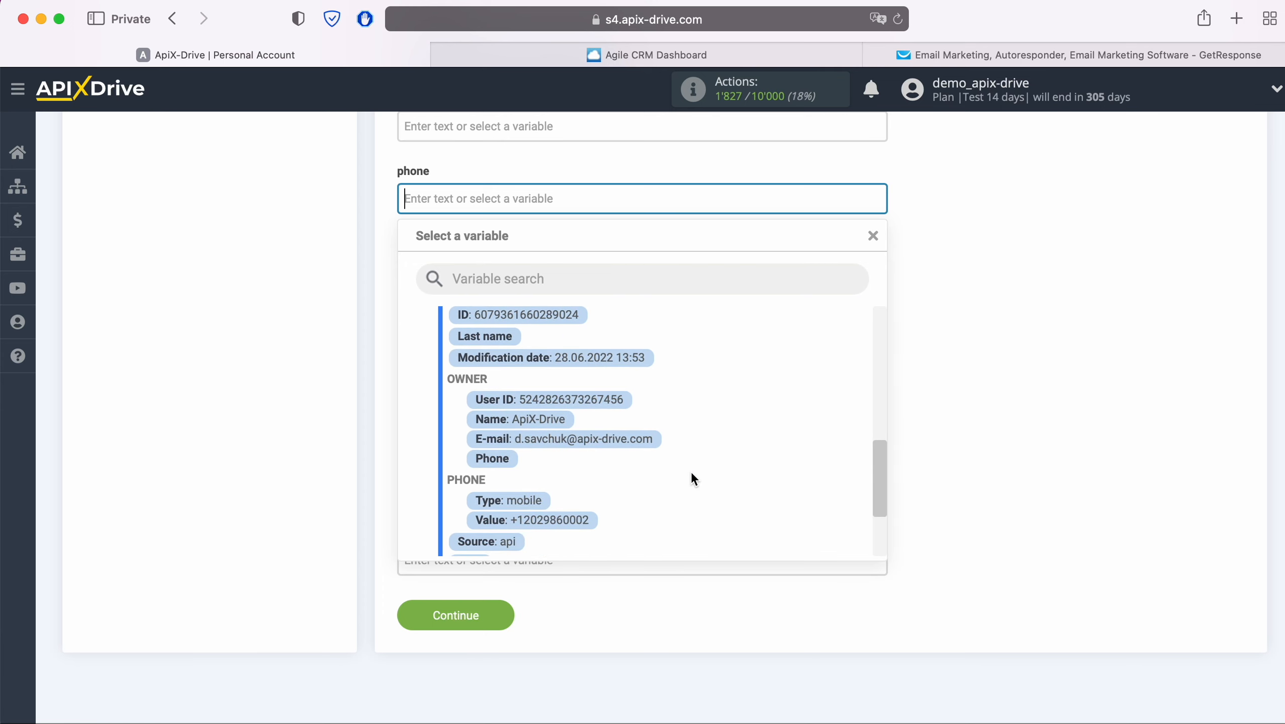
click(573, 519)
Step: Map the work_phone field to the Agile CRM phone Value variable
click(566, 557)
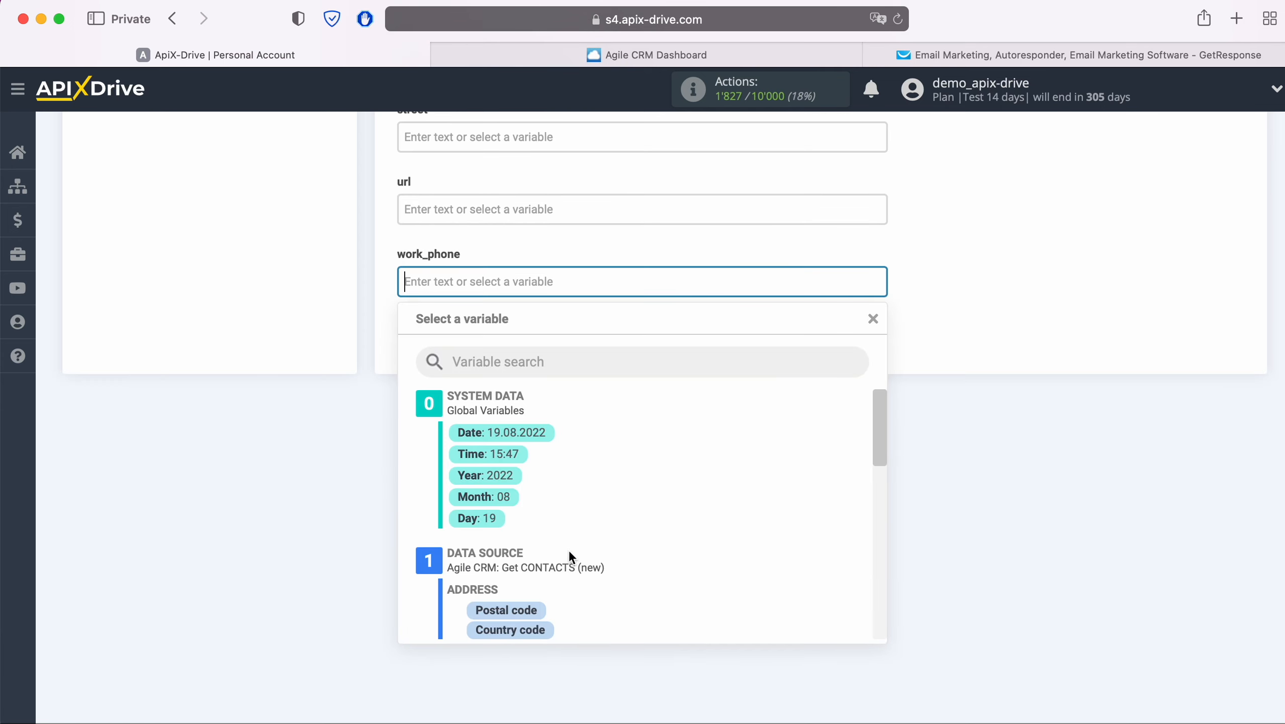
scroll(691, 506, down, 3)
scroll(691, 506, down, 3)
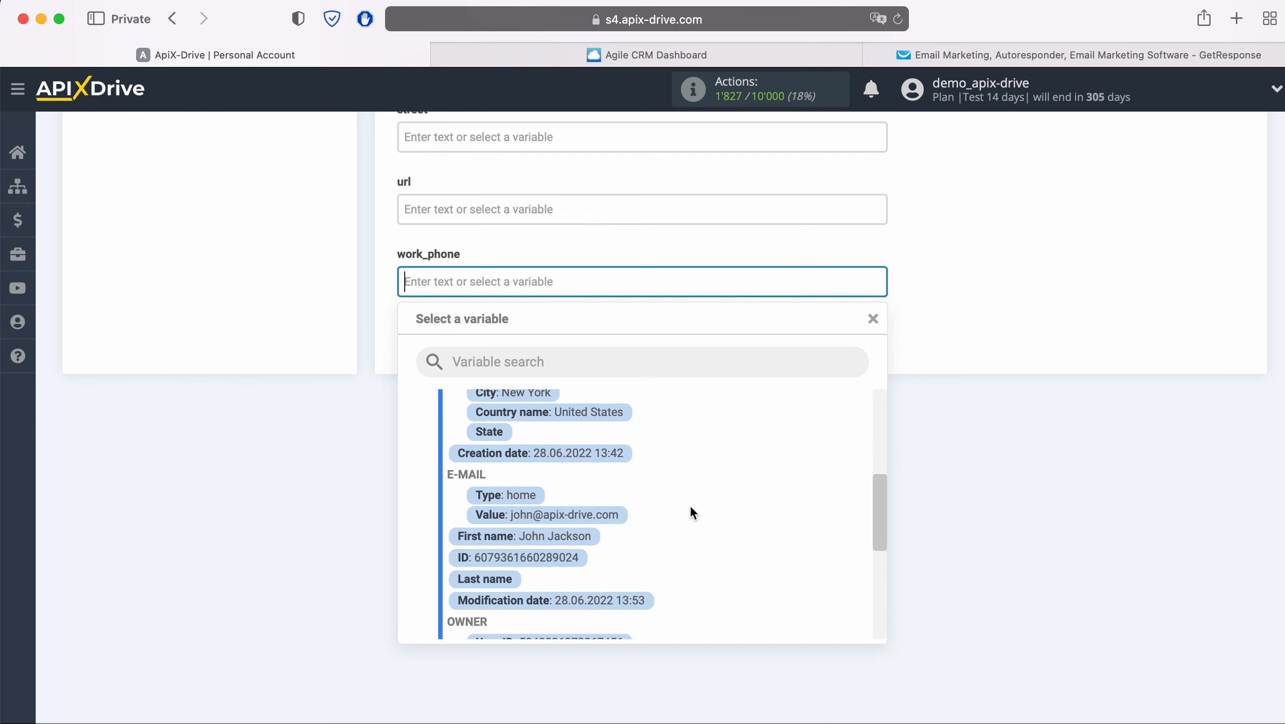
scroll(690, 505, down, 3)
scroll(680, 518, down, 2)
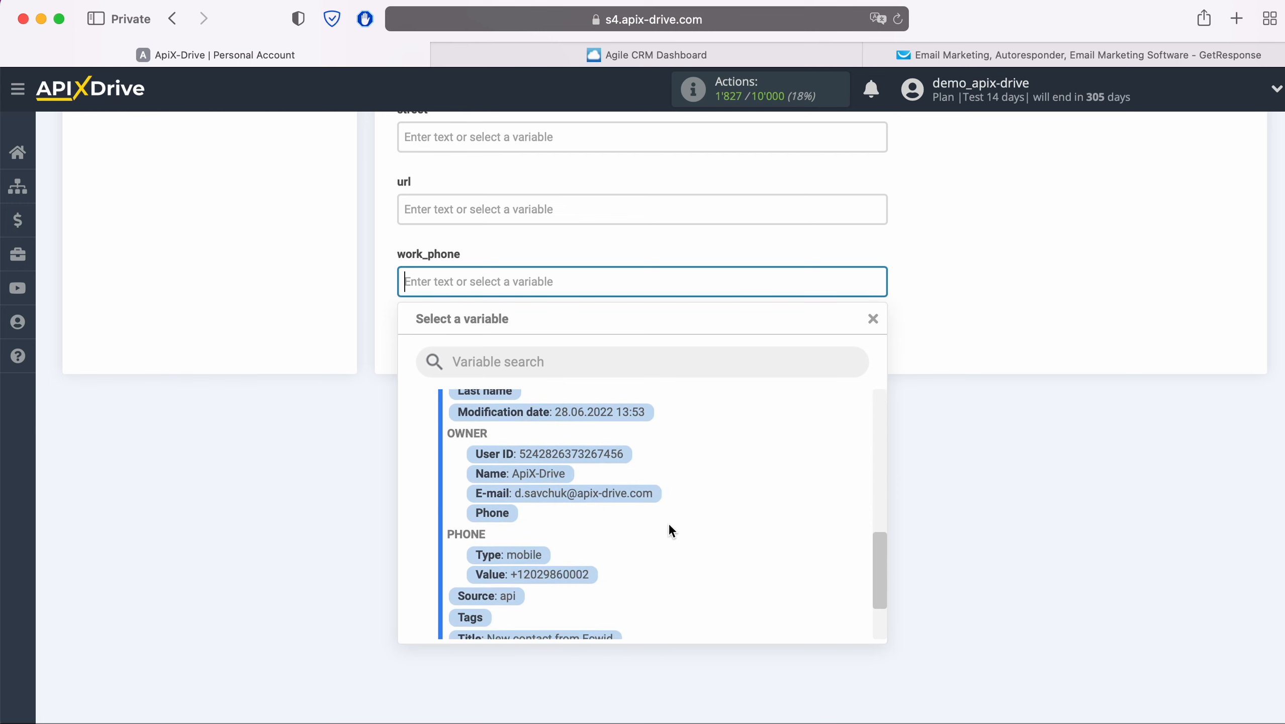
click(571, 572)
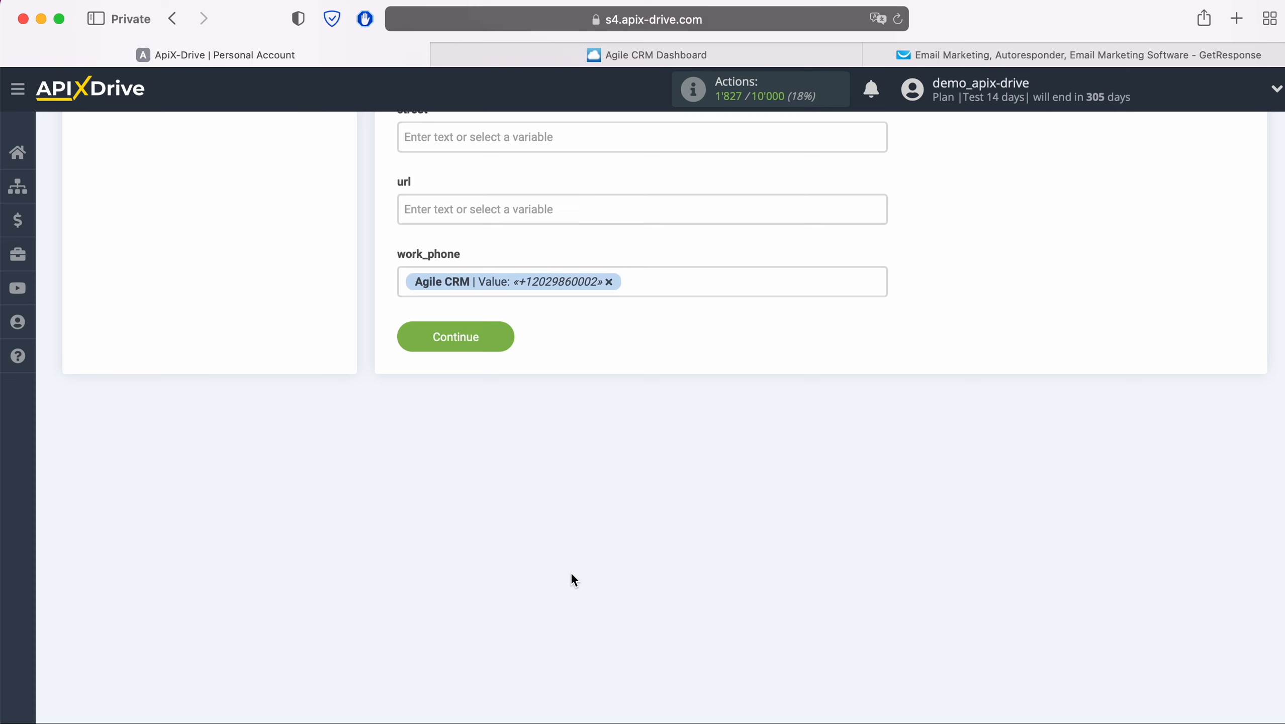
Step: Save the field mapping and review the test data prepared for GetResponse
click(505, 337)
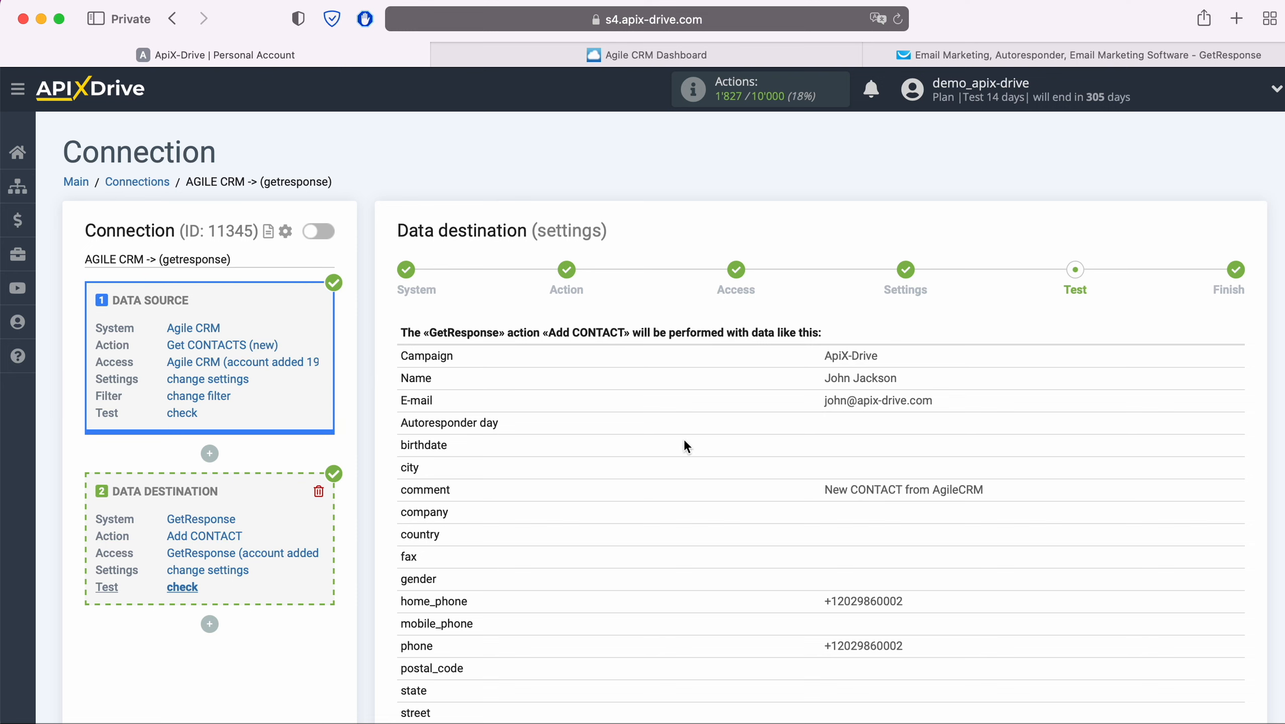
scroll(685, 439, down, 3)
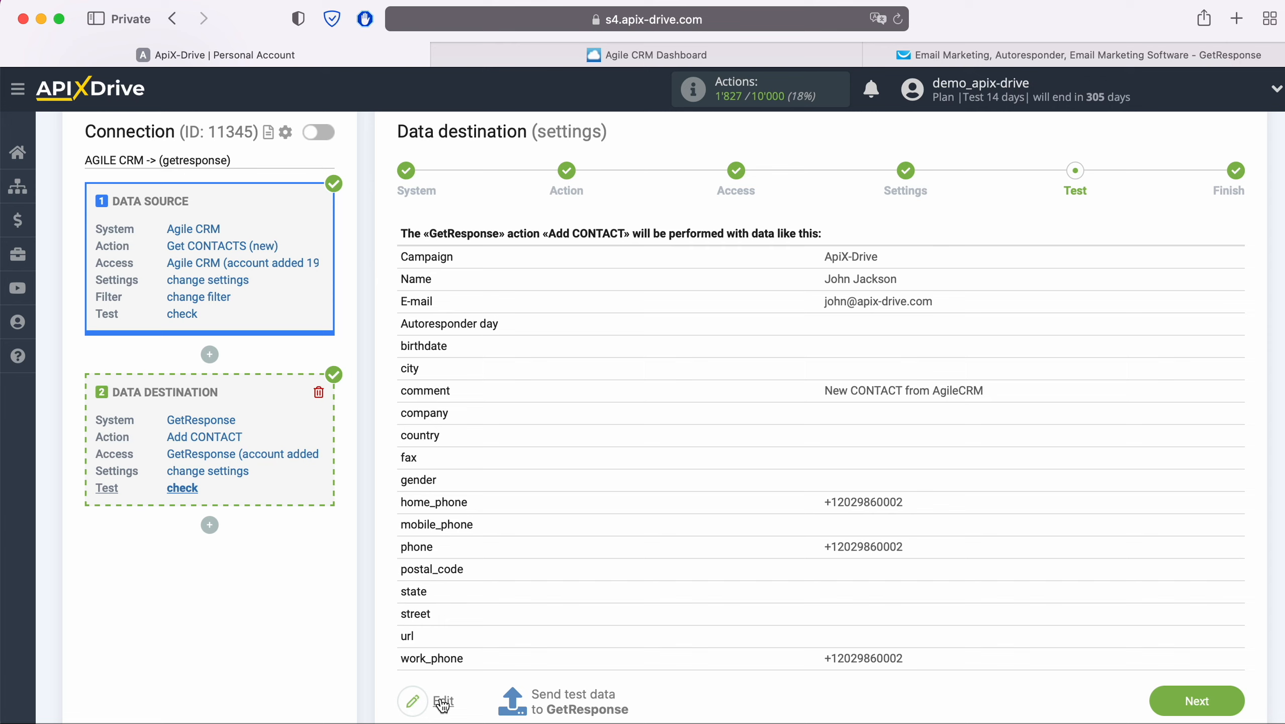
Step: Send the test data to GetResponse and inspect the new contact's details in the ApiX-Drive list there
click(575, 702)
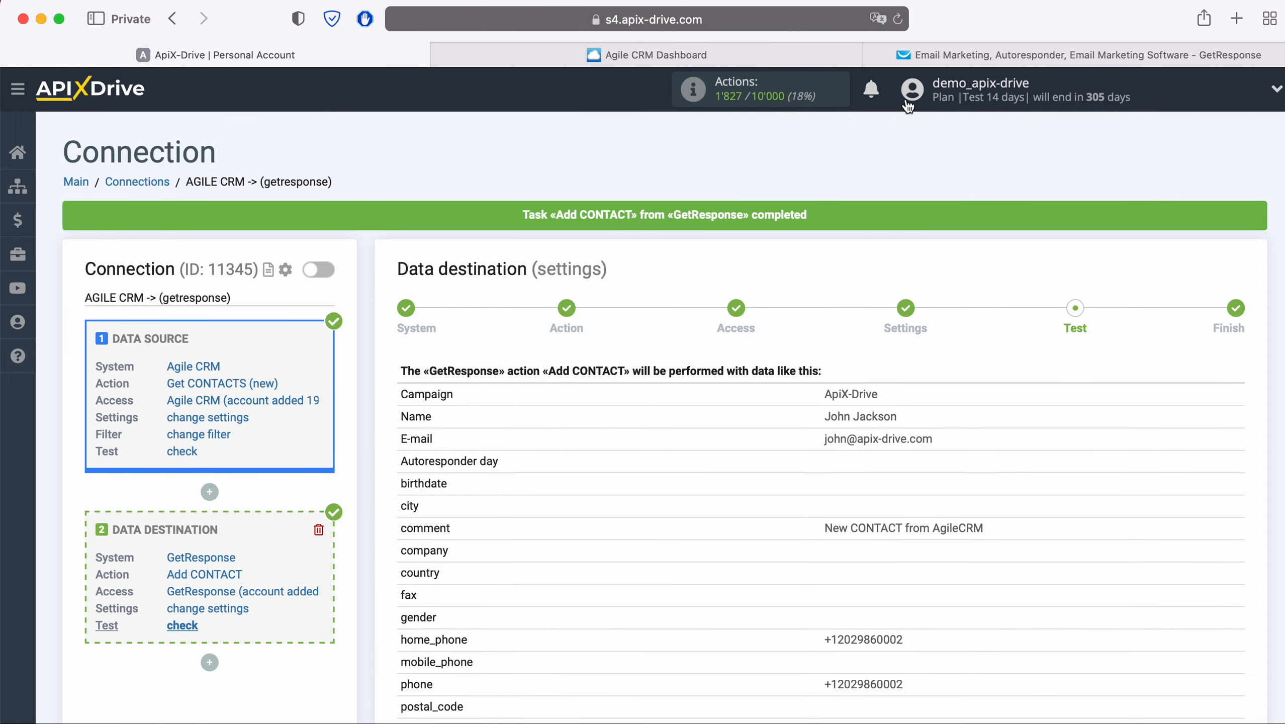
click(909, 53)
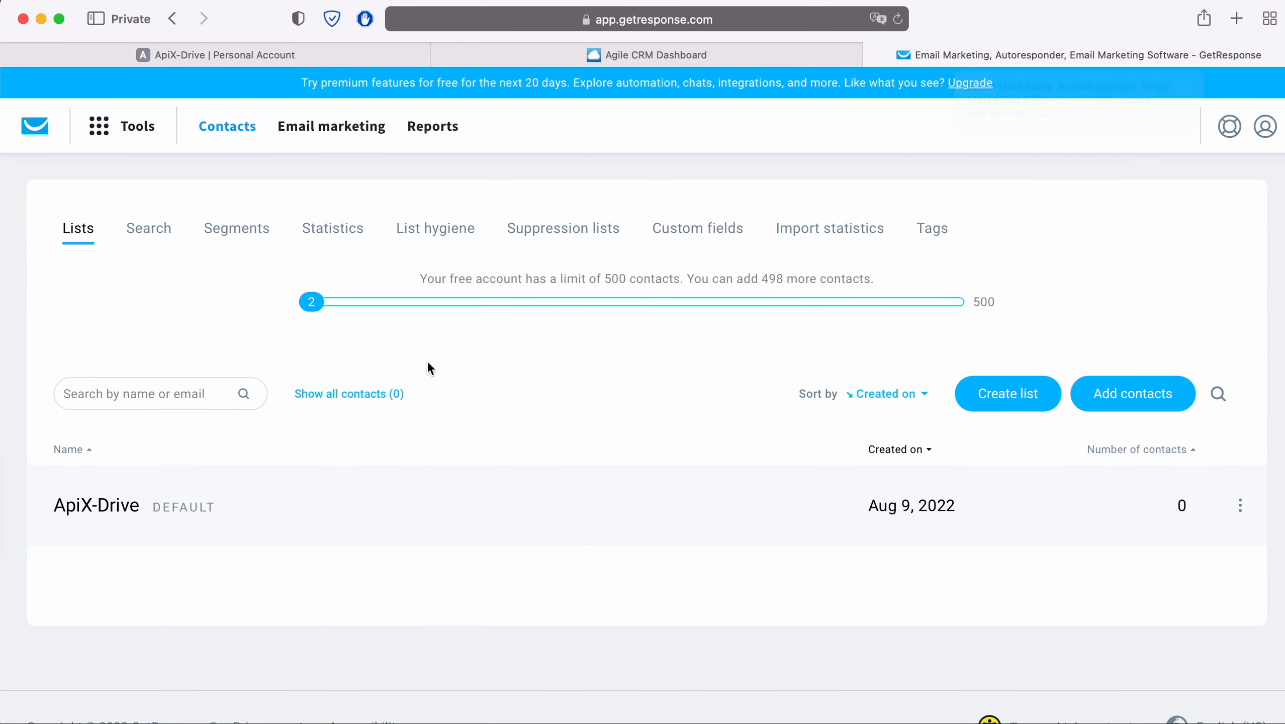
click(115, 506)
click(151, 538)
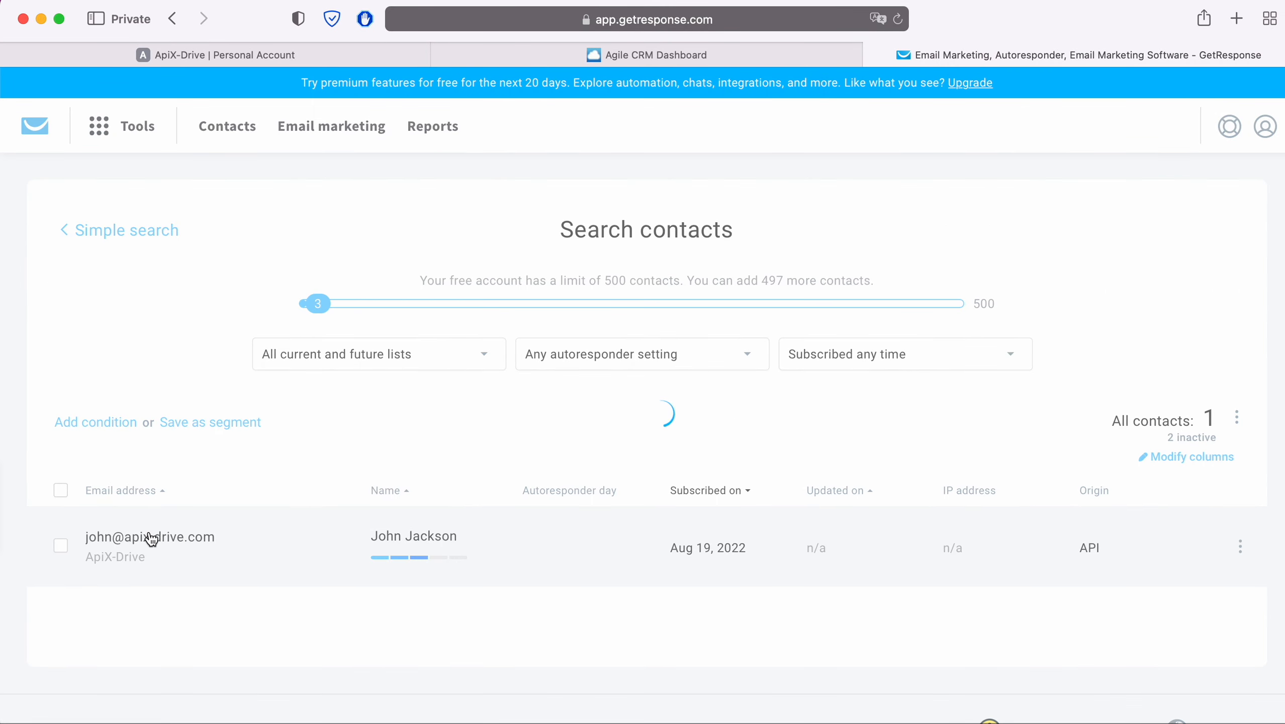
scroll(151, 539, down, 3)
scroll(148, 531, down, 5)
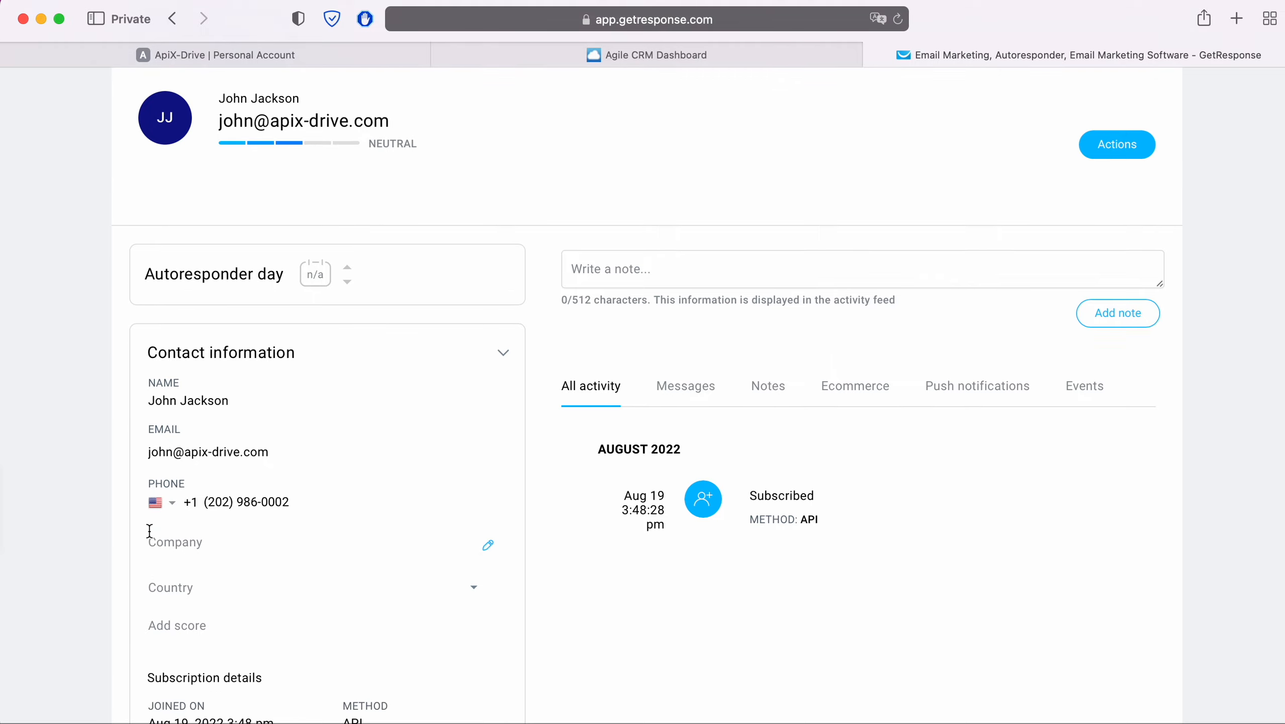
scroll(148, 530, down, 3)
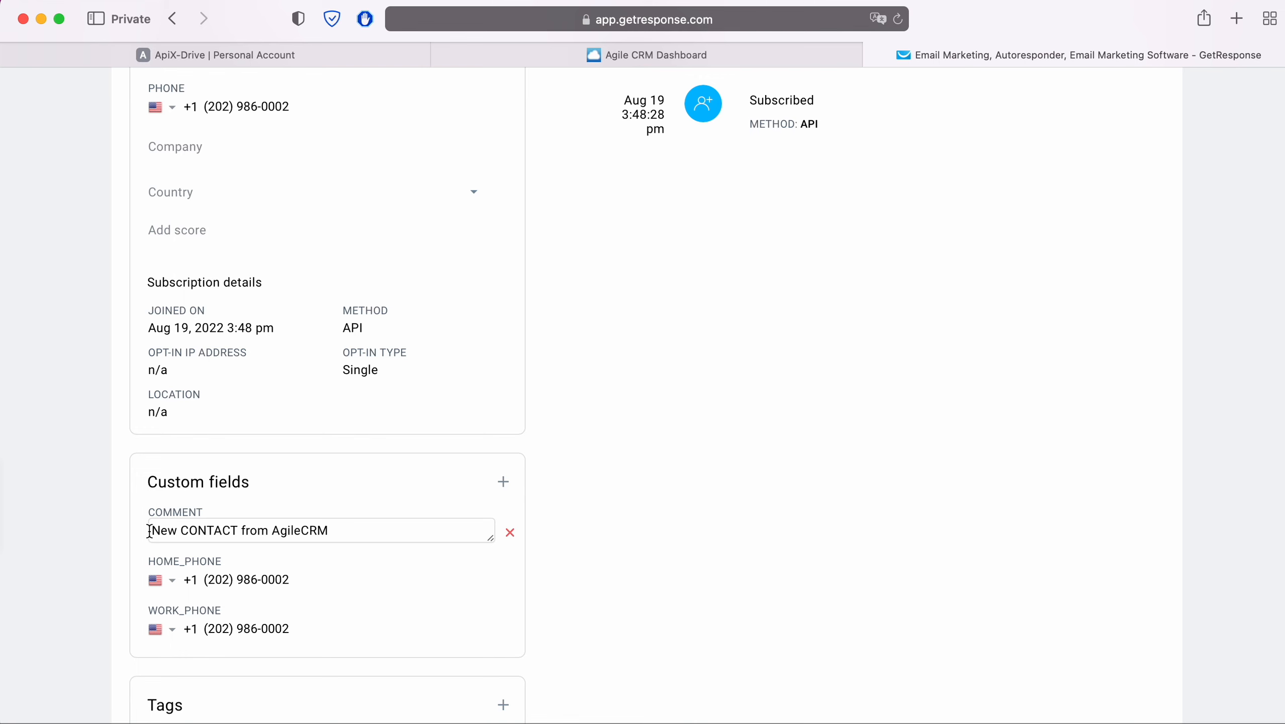
Step: Return to ApiX-Drive, finish the destination setup and enable auto-update for the connection
click(284, 54)
scroll(1156, 549, down, 3)
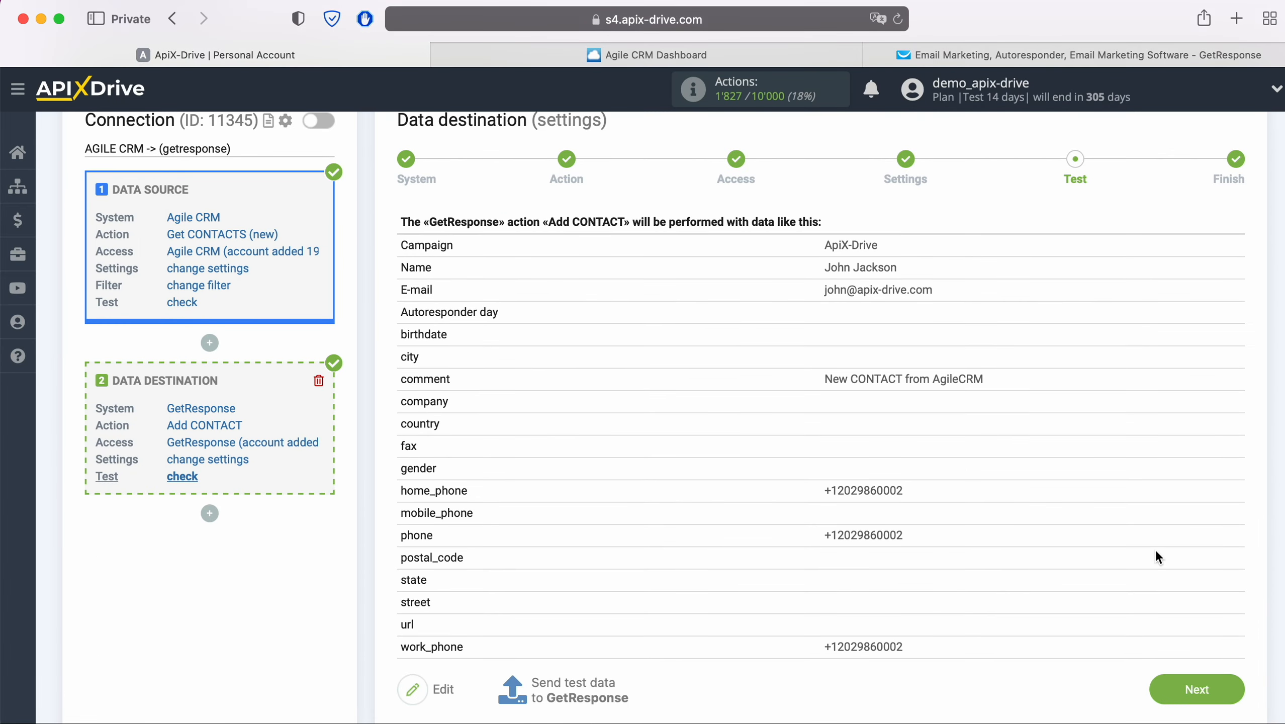
click(1237, 689)
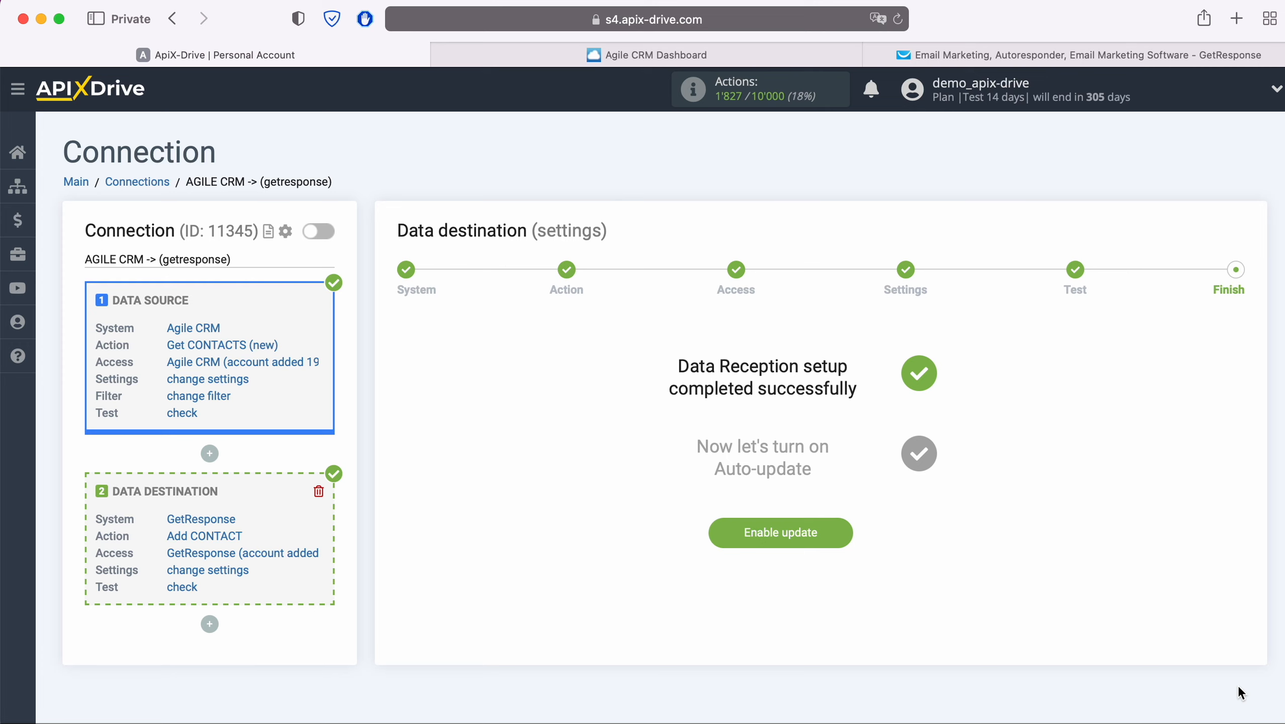
click(844, 539)
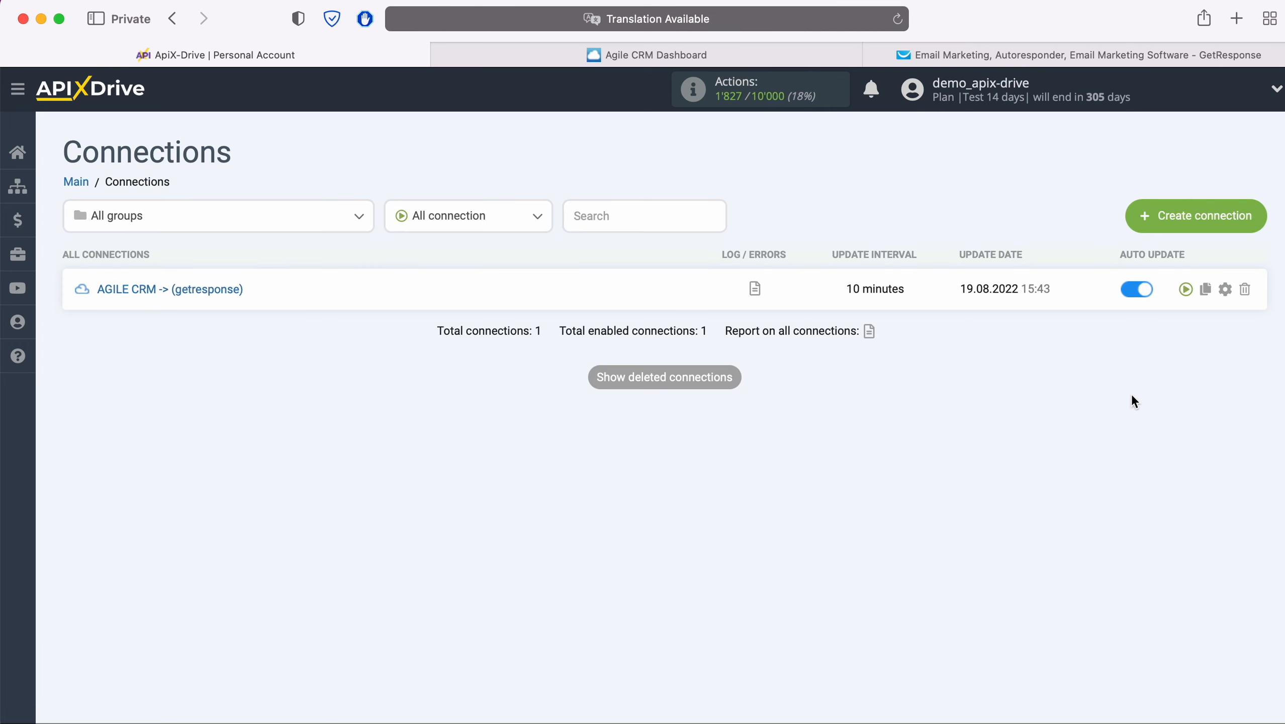
Step: Open the connection's settings and set its update interval to 5 minutes
click(1225, 289)
click(747, 413)
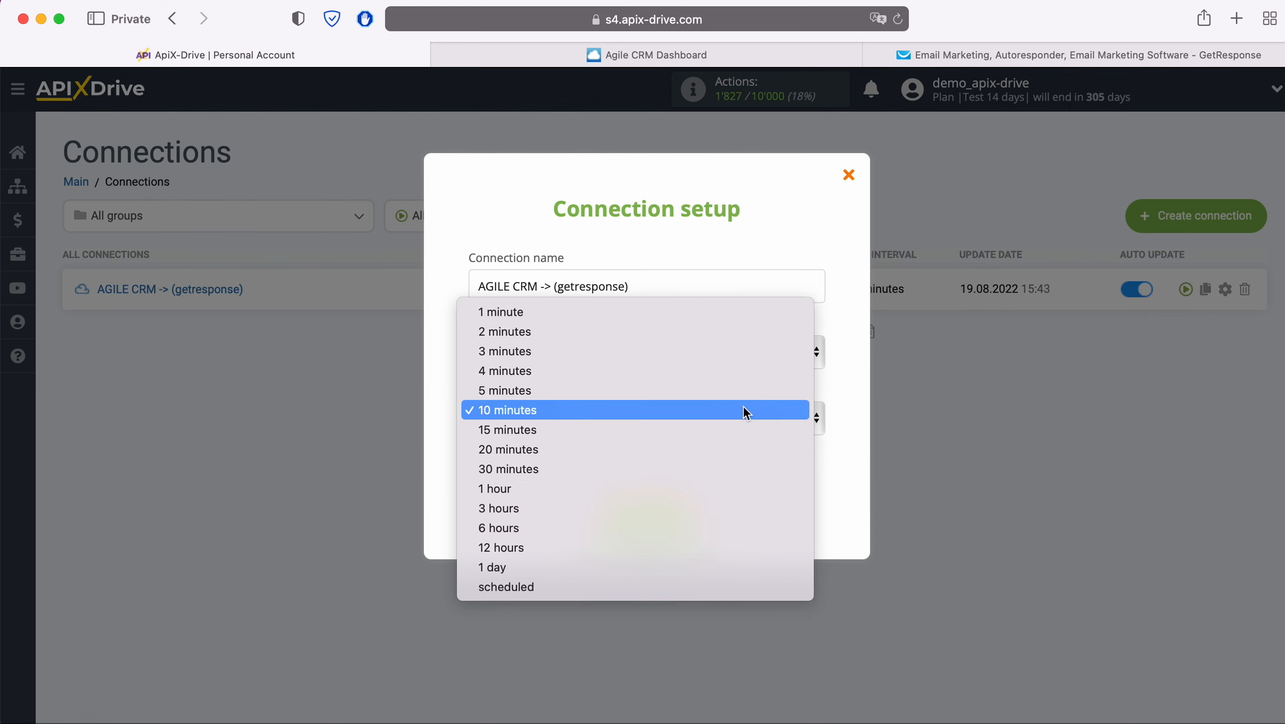
click(713, 395)
click(700, 520)
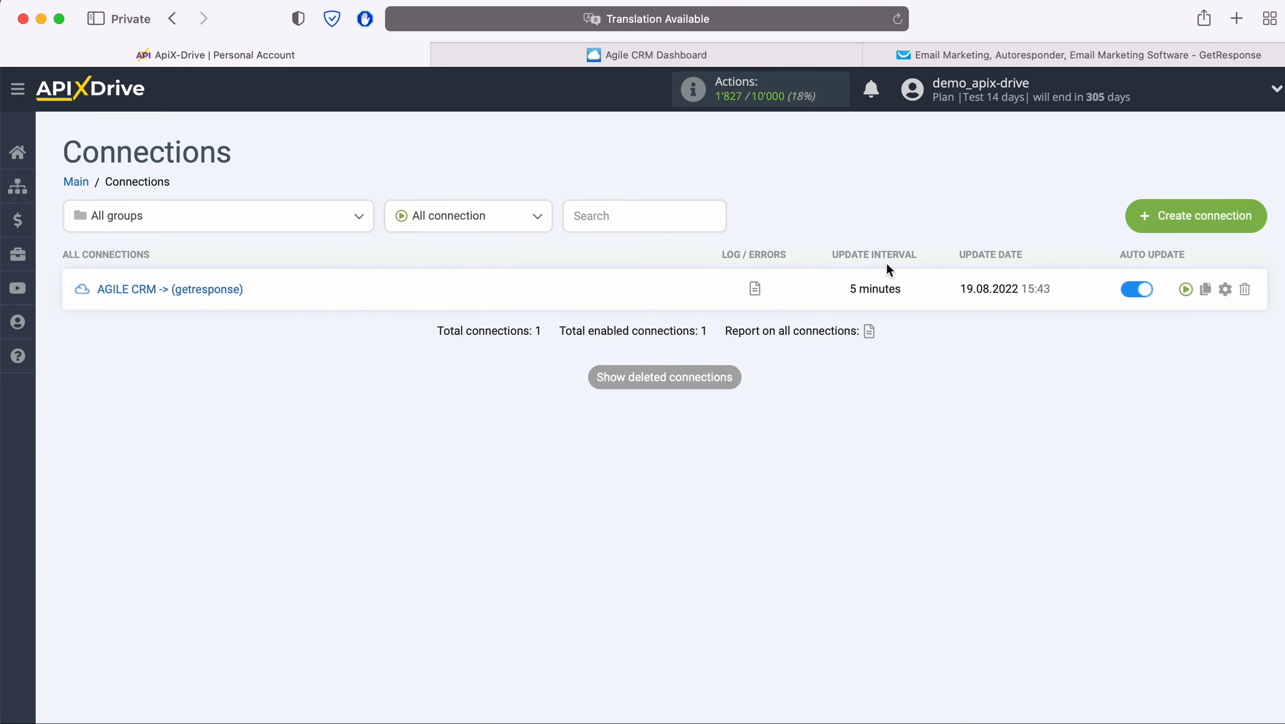